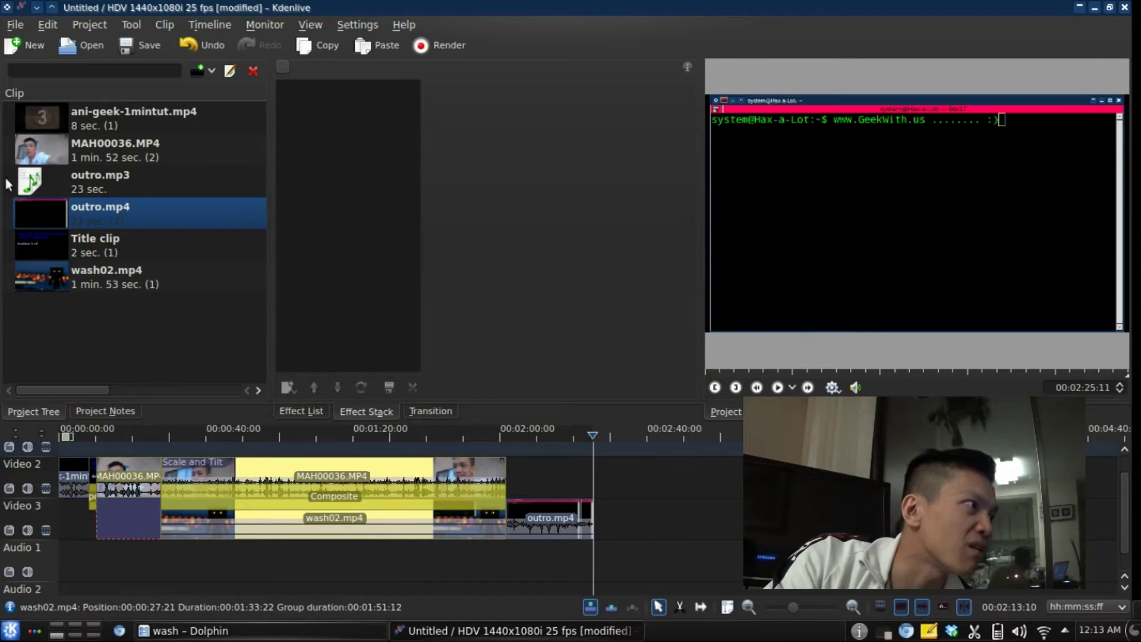
- Split outro.mp4's audio onto Audio 1 and ungroup it from the video clip
right_click(541, 521)
left_click(549, 513)
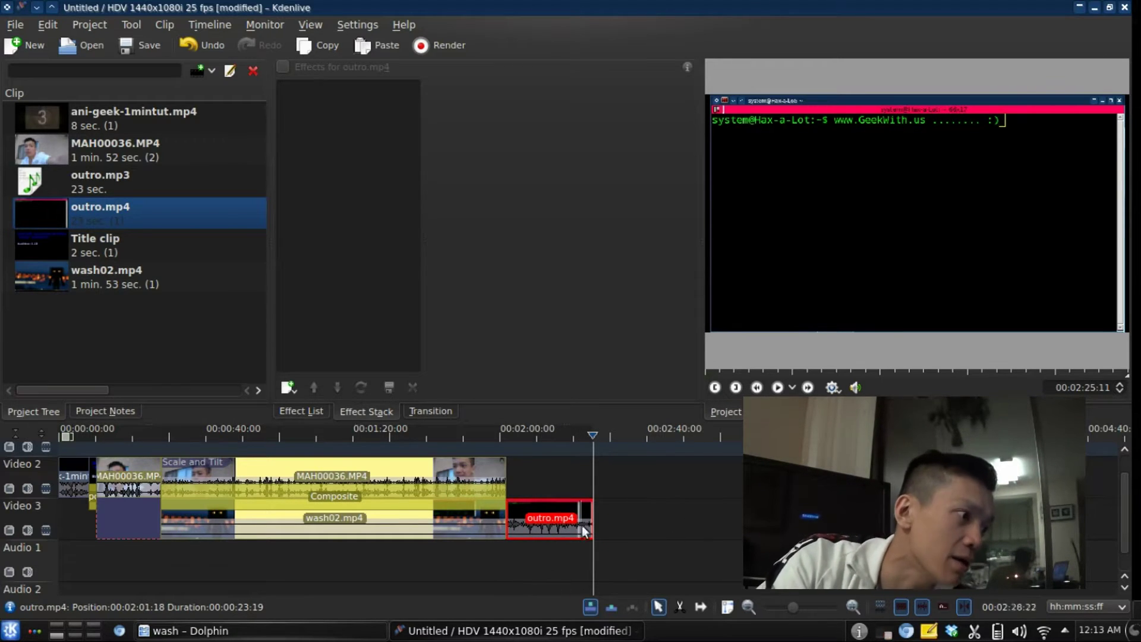
right_click(553, 513)
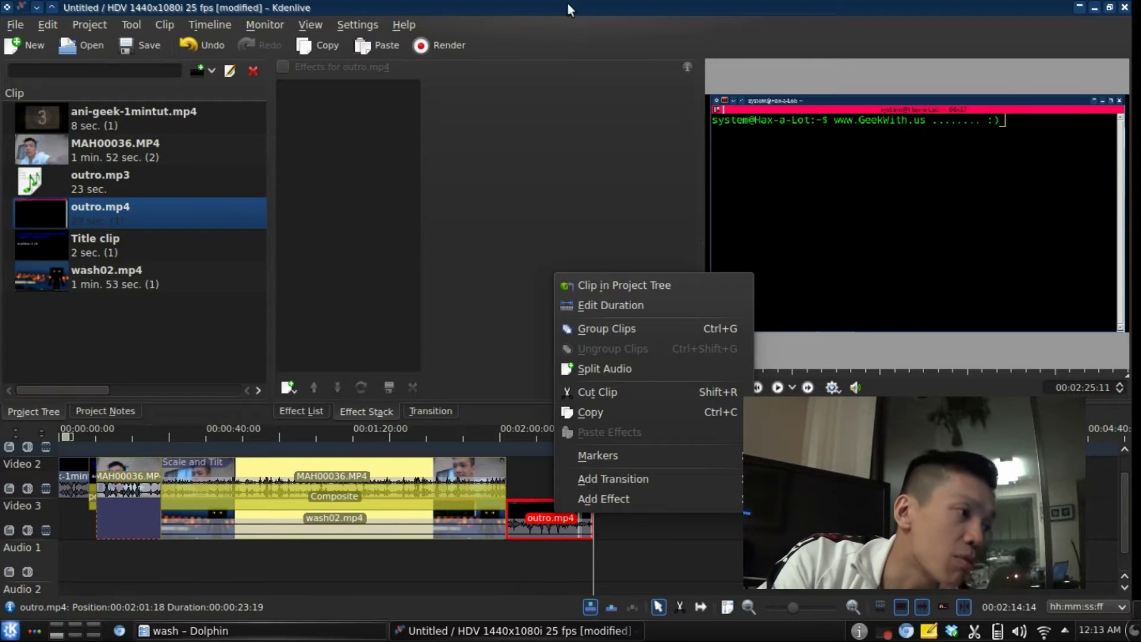
left_click(621, 368)
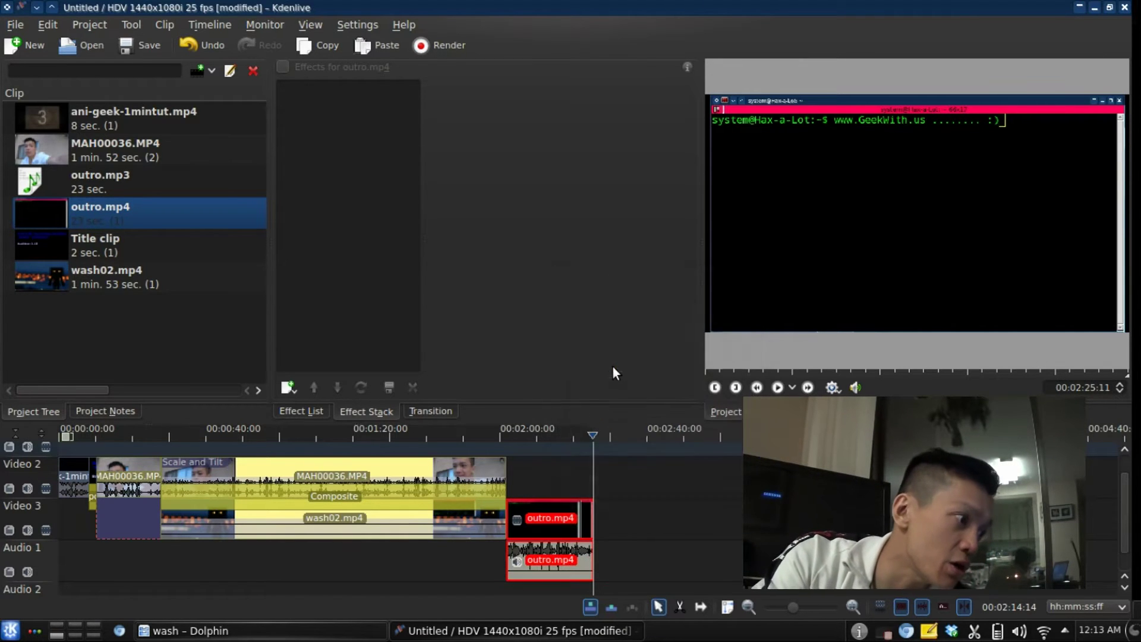
right_click(541, 525)
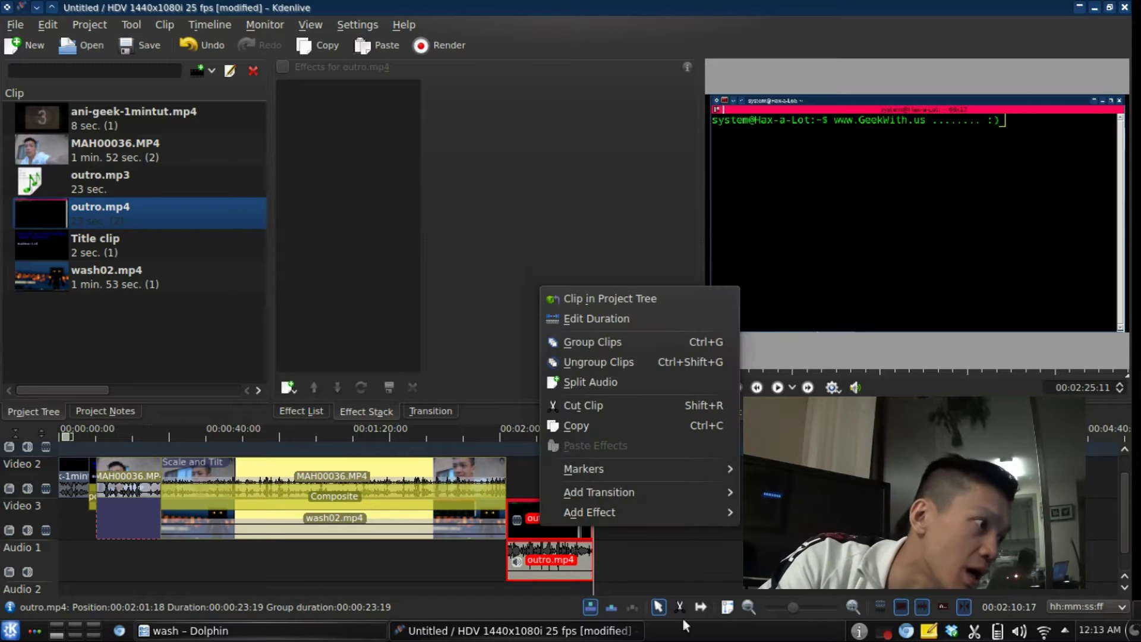
left_click(615, 362)
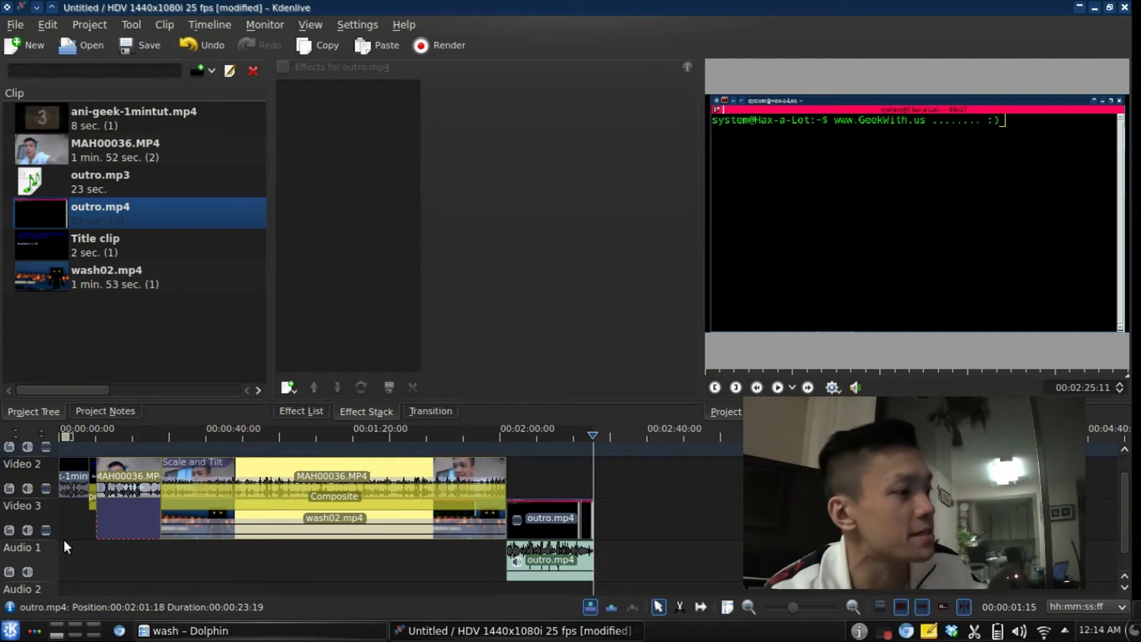
- In Audacity, open outro.mp4 from the wash folder as a stereo audio track
key("ctrl+F2")
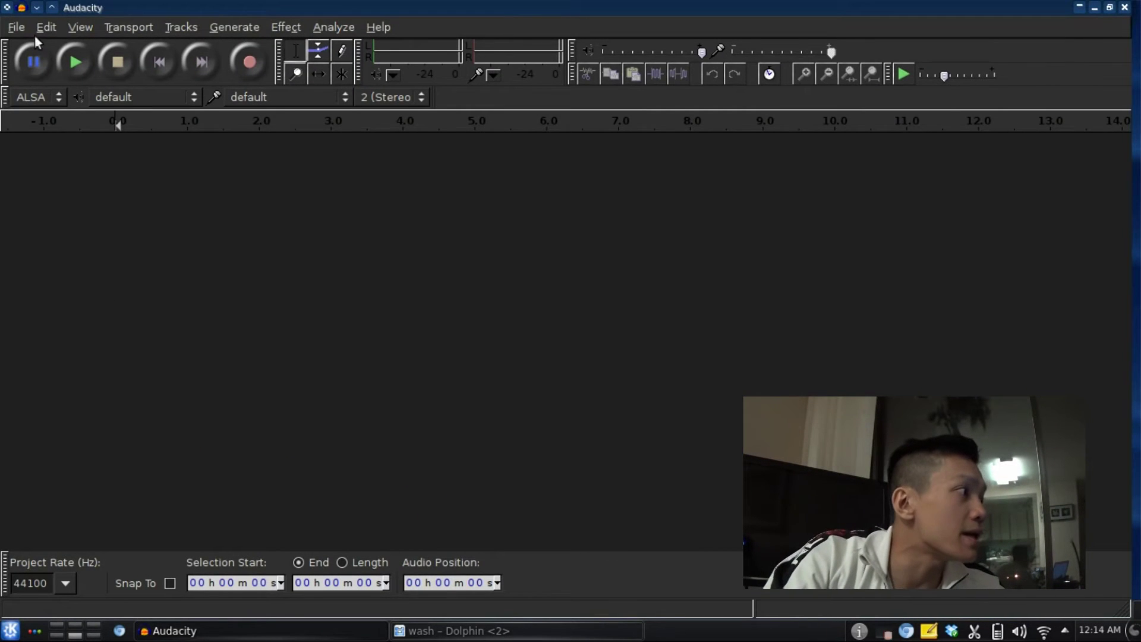
left_click(19, 27)
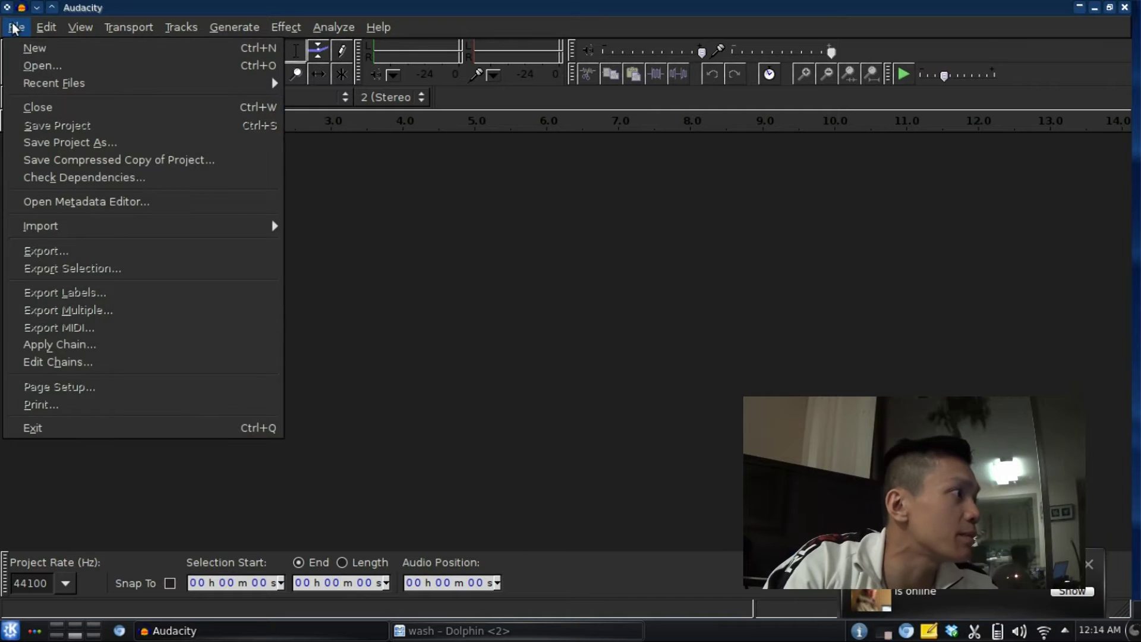
left_click(24, 62)
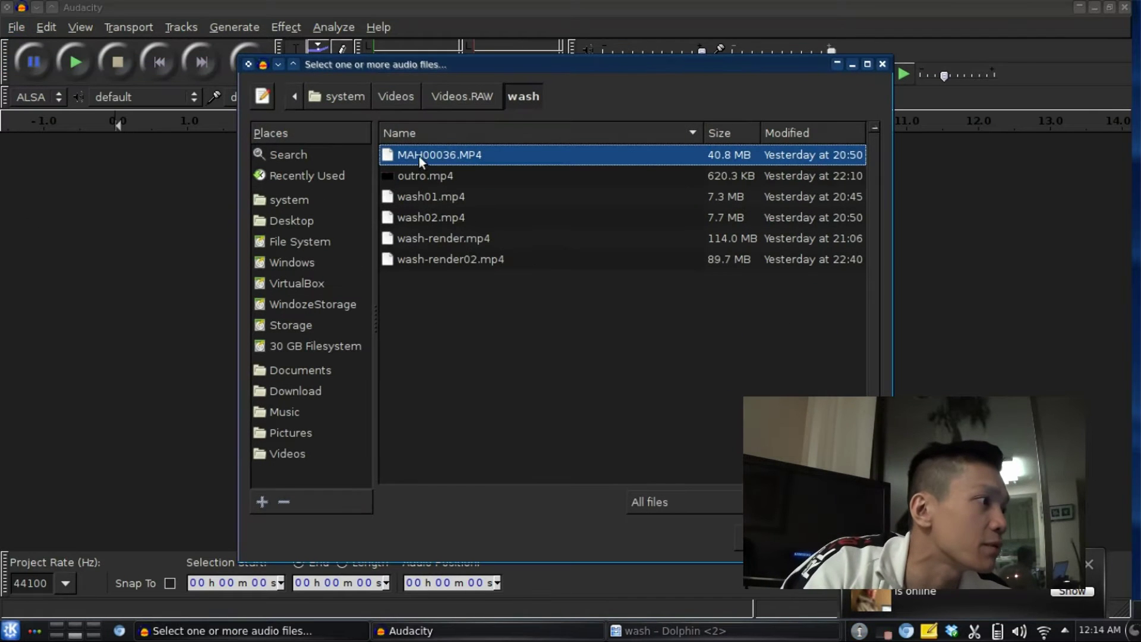
double_click(419, 176)
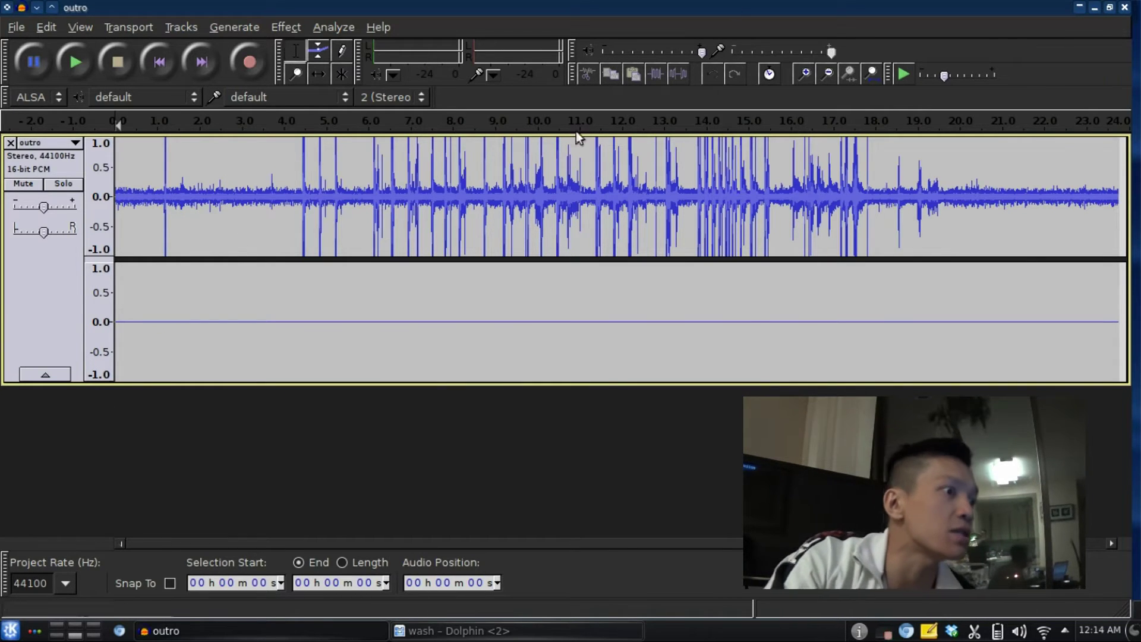
- Play the outro audio to hear the hiss, then select the noise-only stretch around 1.2–4.3 s
left_click_drag(979, 197, 302, 205)
left_click(241, 461)
left_click(492, 387)
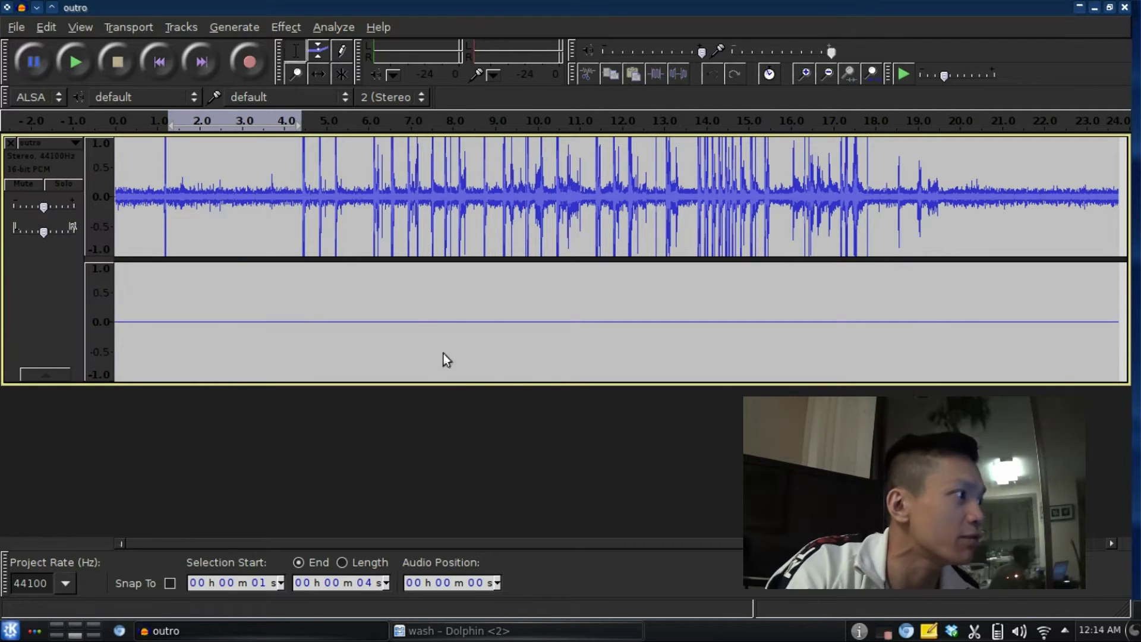
left_click(151, 220)
key("space")
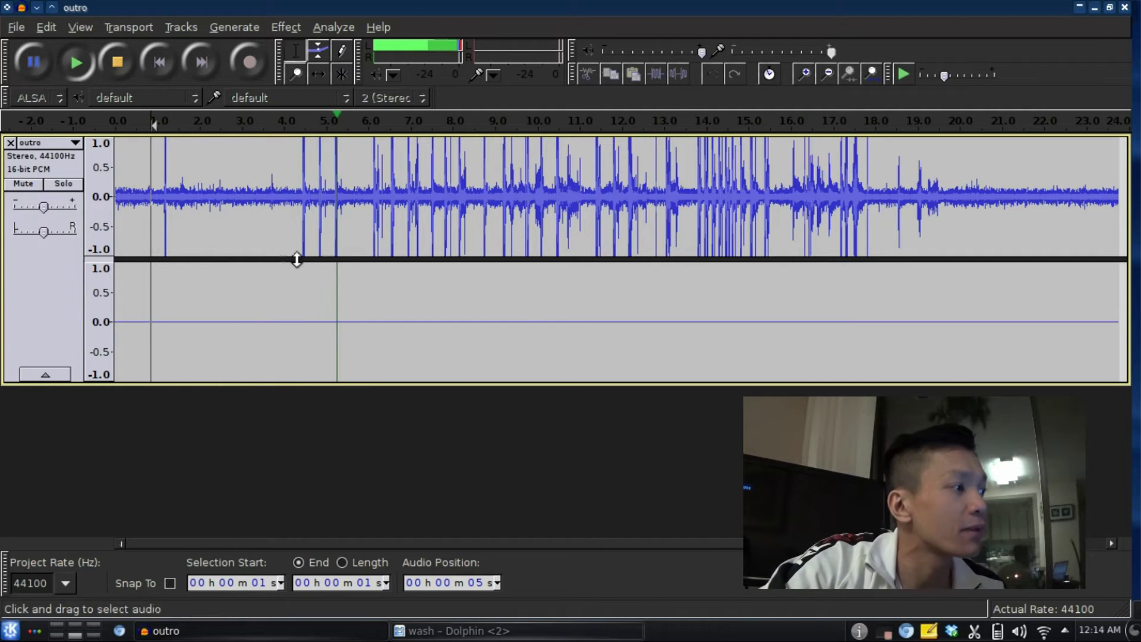
key("space")
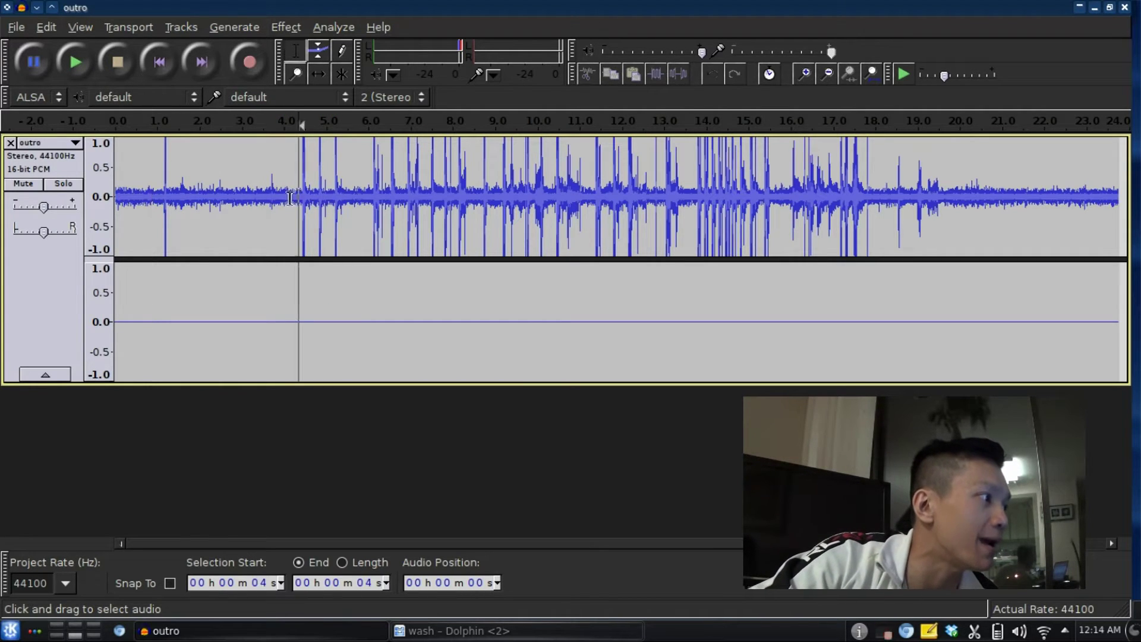
left_click_drag(290, 198, 168, 198)
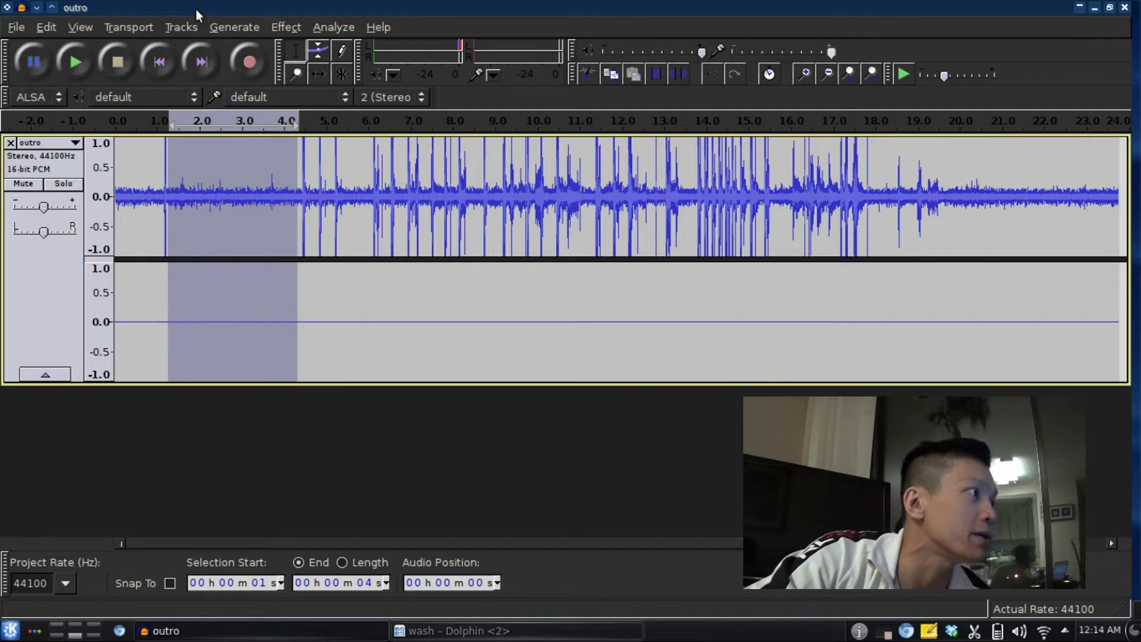
- Capture a noise profile from the selected hiss with Noise Removal's Get Noise Profile
left_click(284, 27)
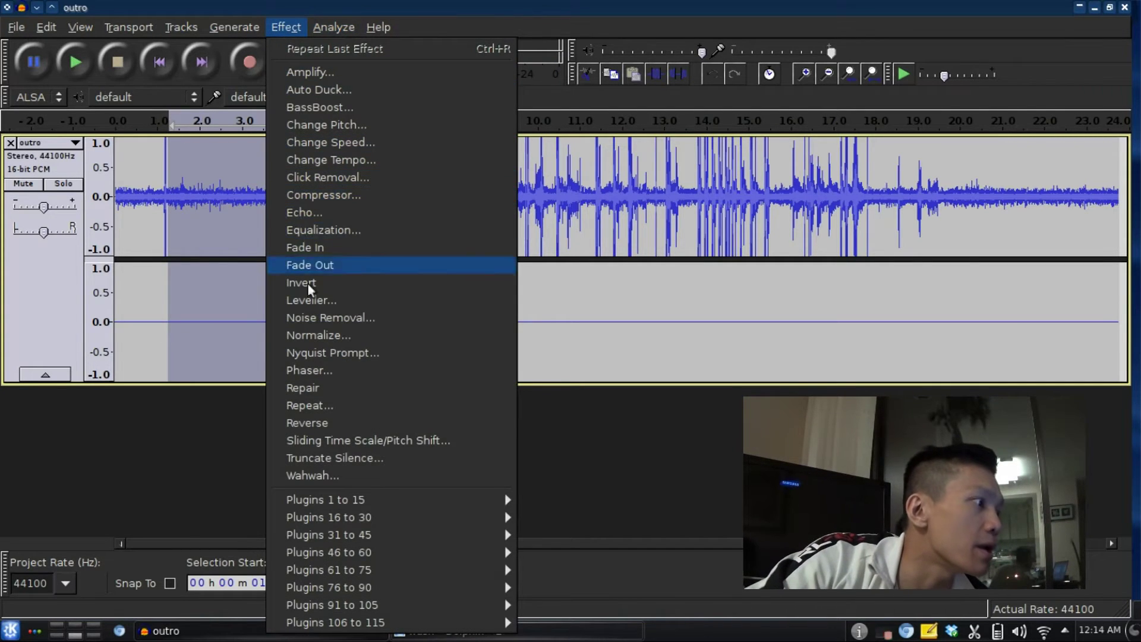
left_click(313, 319)
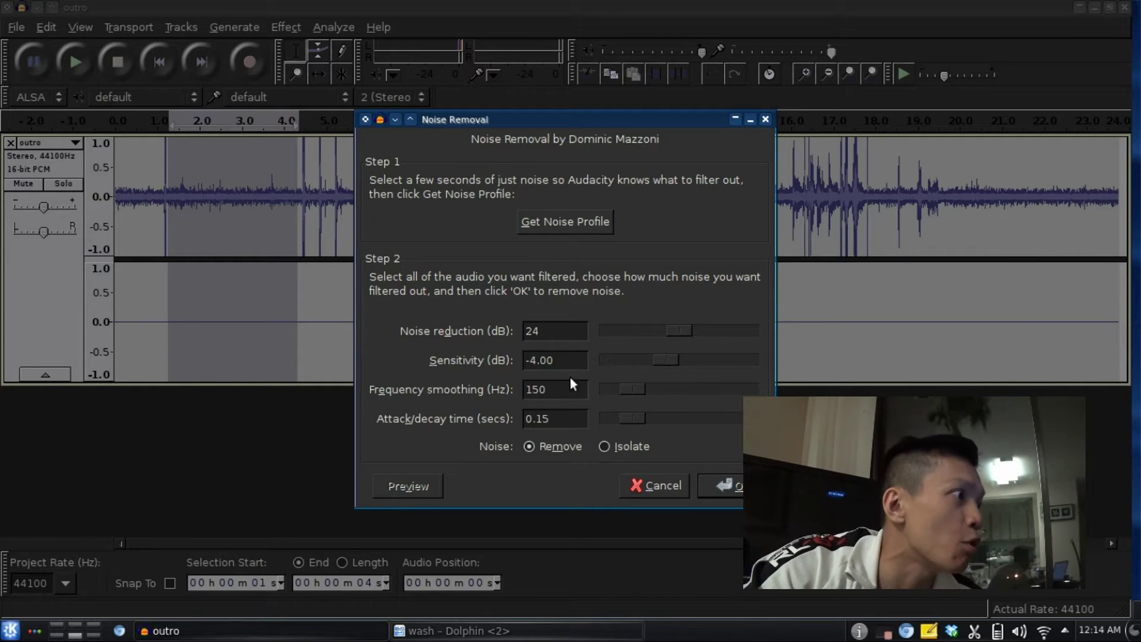
left_click(571, 221)
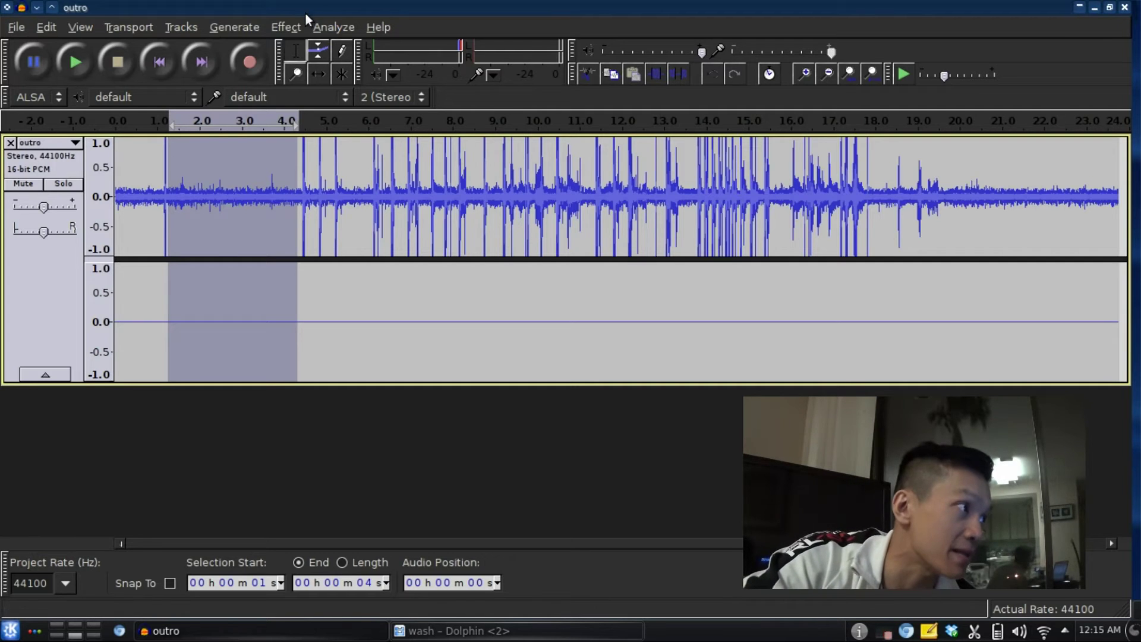
- Clear the noise sample selection and apply Noise Removal across the entire 24-second outro track
left_click(280, 26)
mouse_move(333, 27)
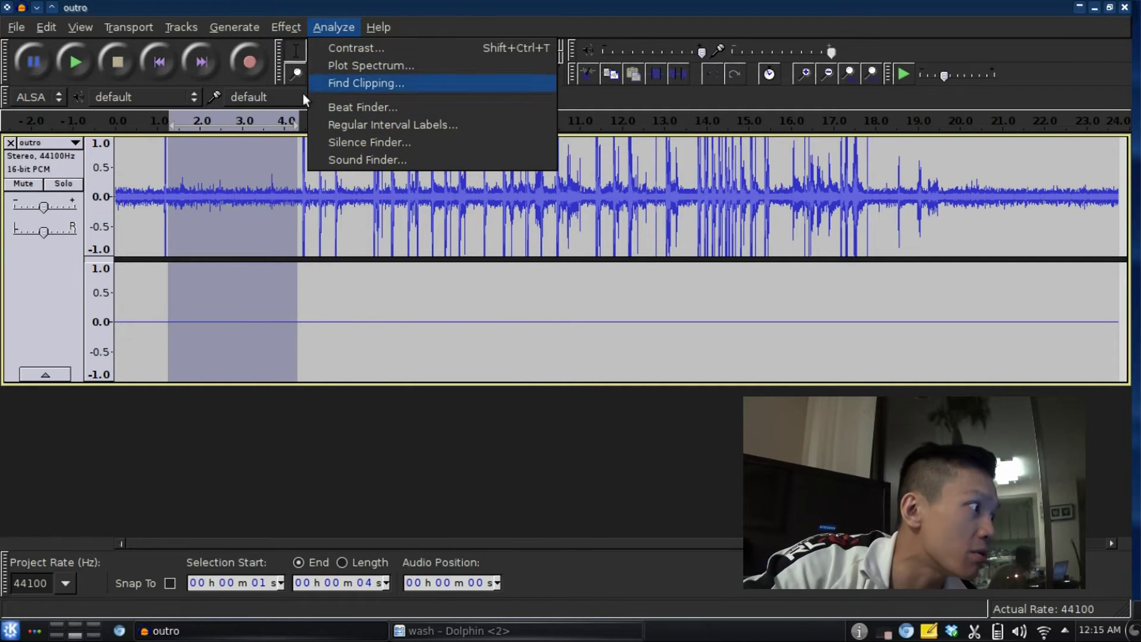
left_click(496, 231)
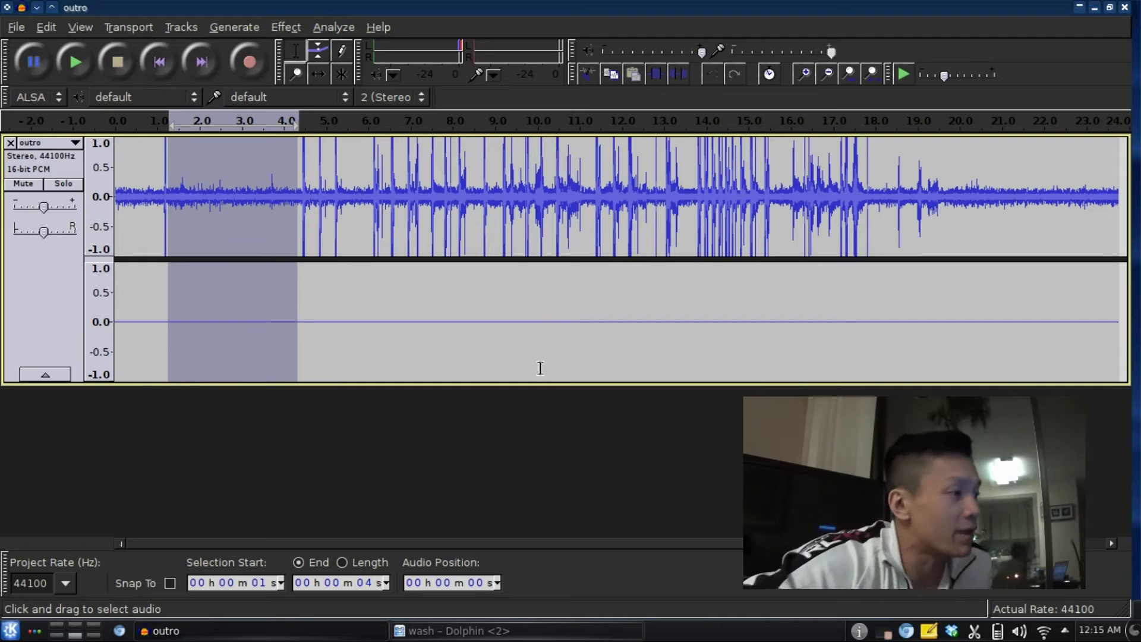
left_click(312, 297)
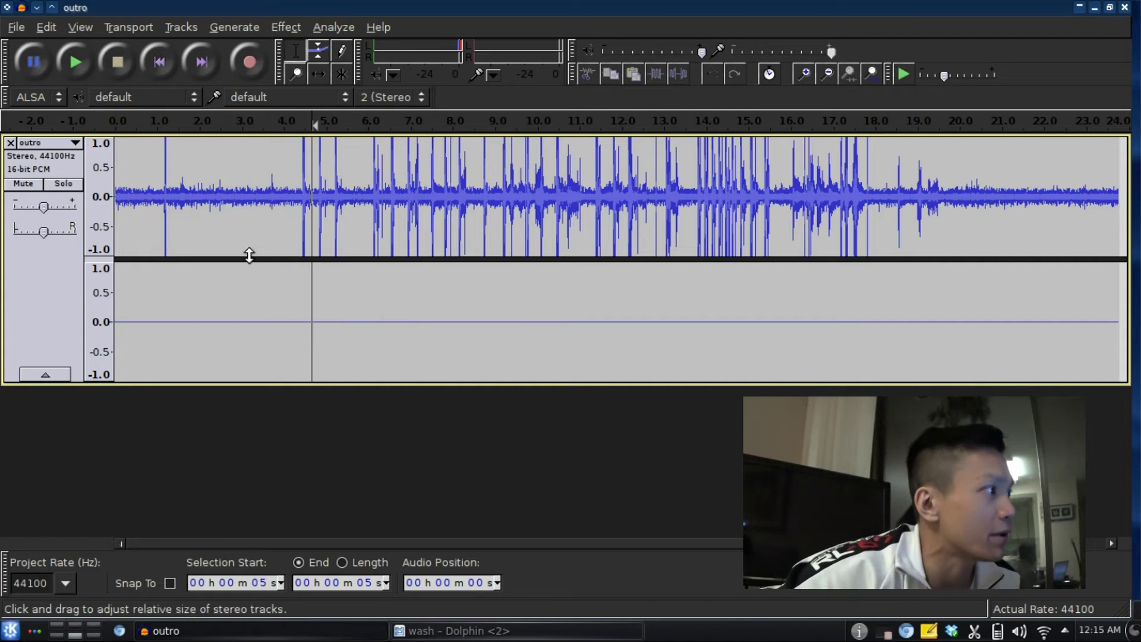
left_click(276, 24)
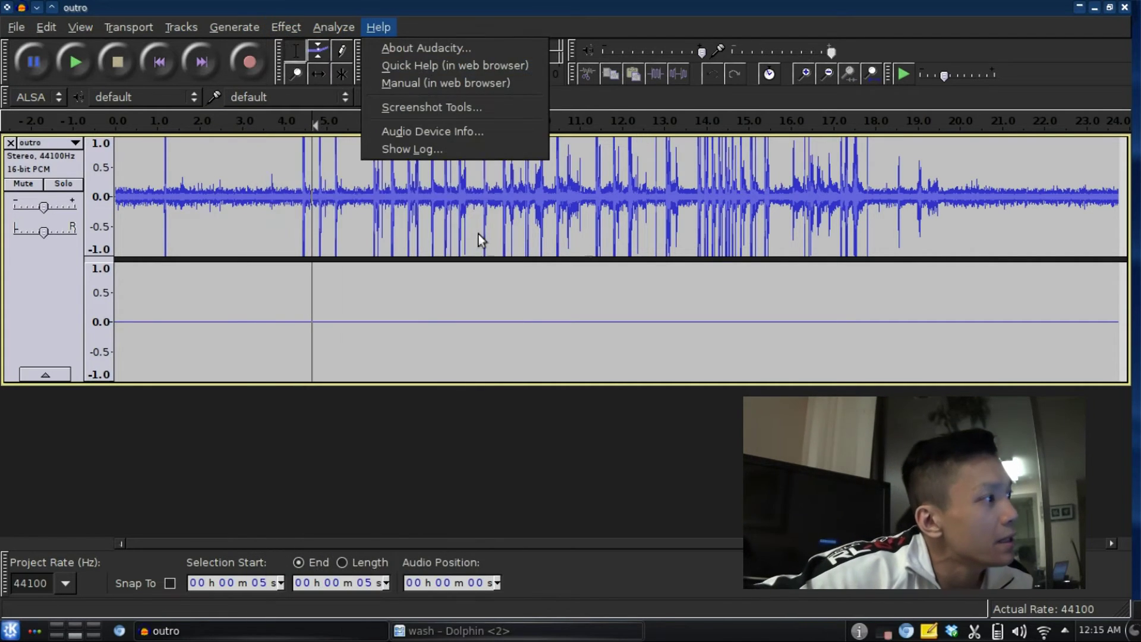
mouse_move(286, 27)
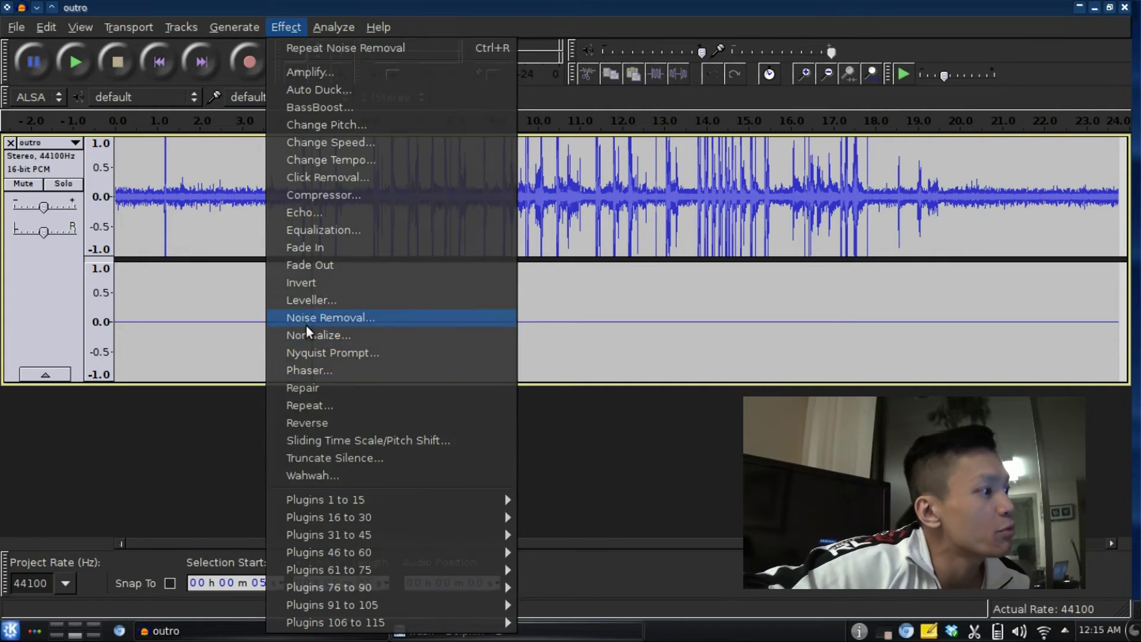
left_click(306, 319)
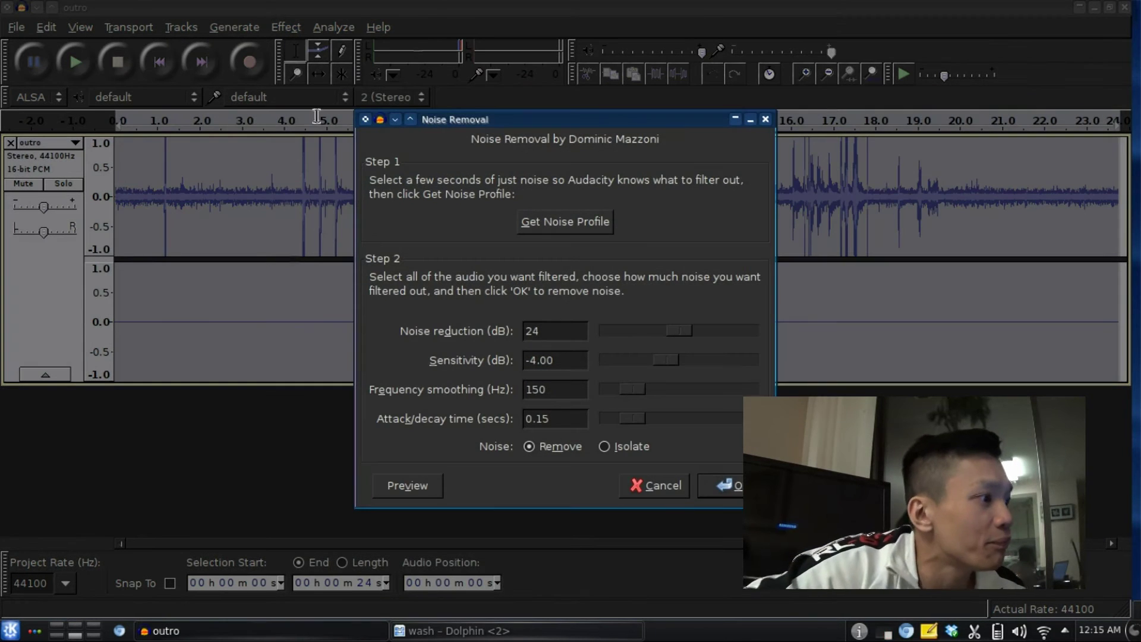
left_click(711, 491)
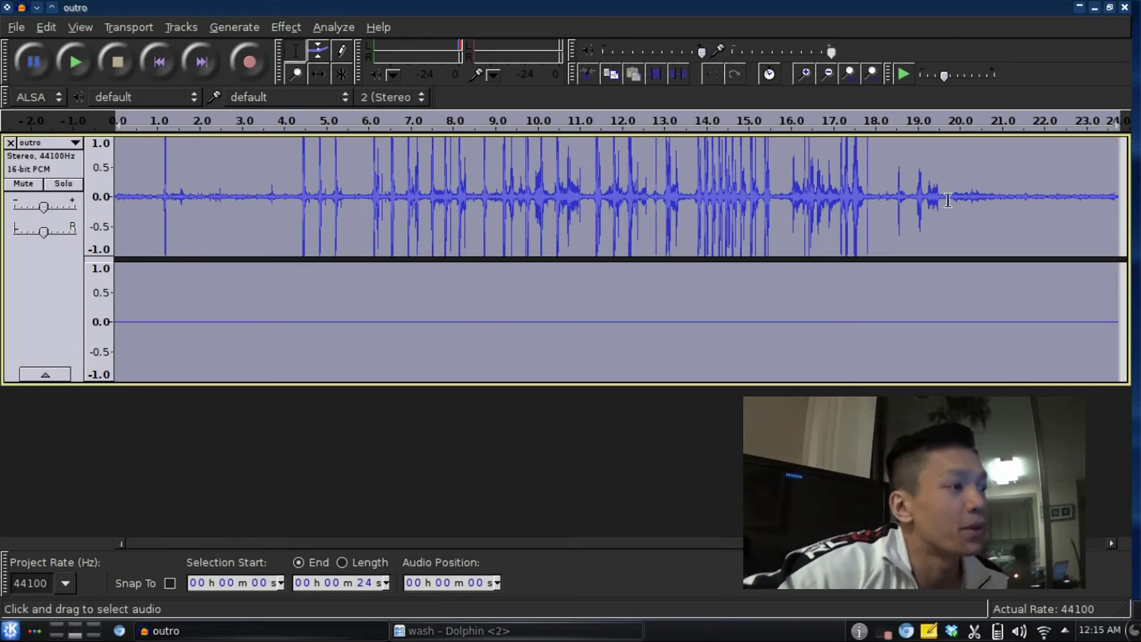
left_click(17, 26)
- Start the audio export and browse to Storage > Mounted > Videos > Videos.RAW > wash
mouse_move(41, 42)
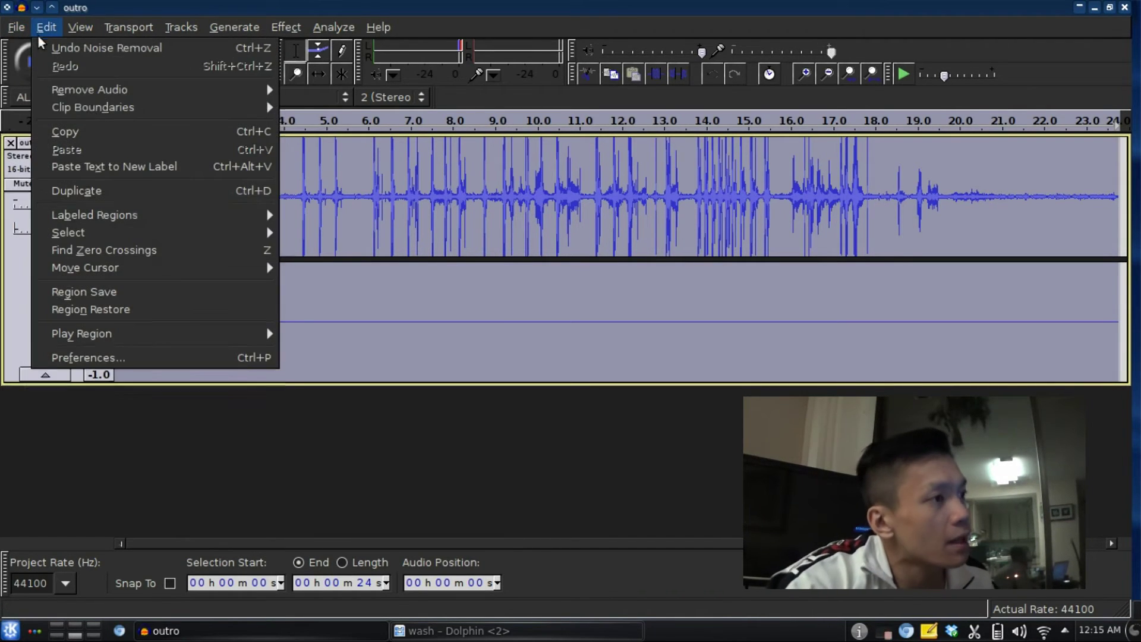
mouse_move(16, 27)
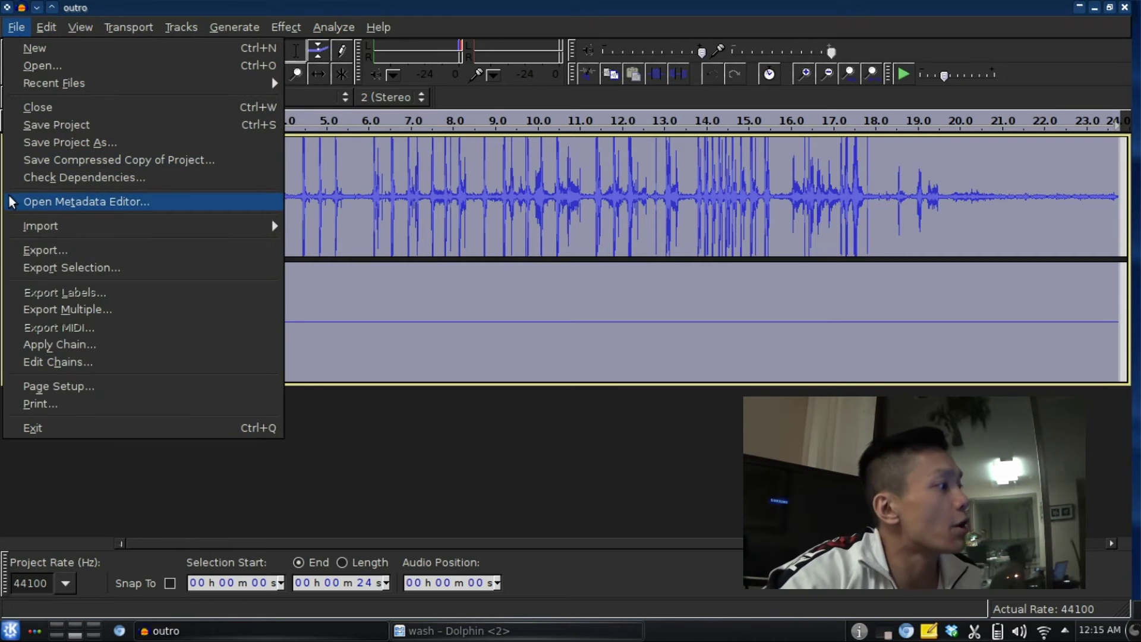
left_click(88, 256)
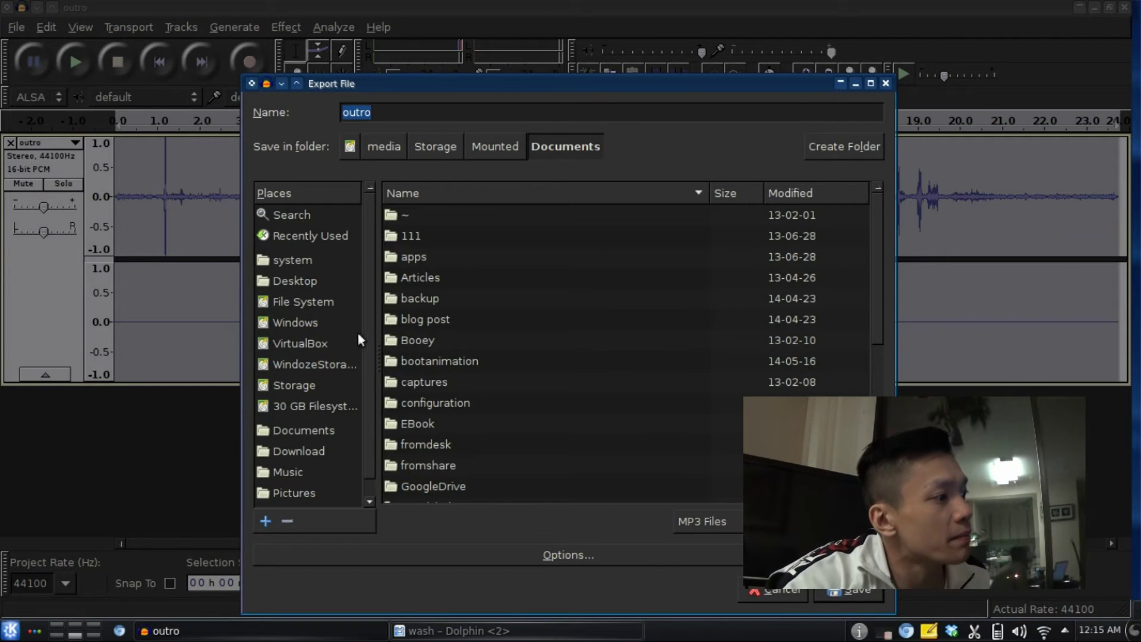
scroll(373, 351, "down", 1)
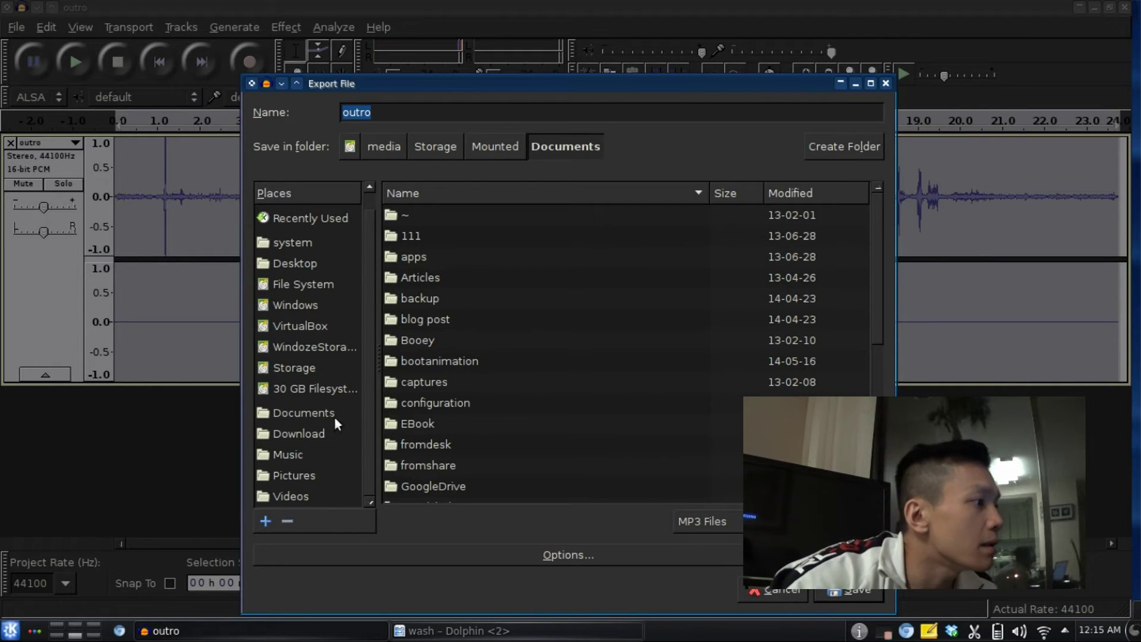
scroll(334, 417, "up", 1)
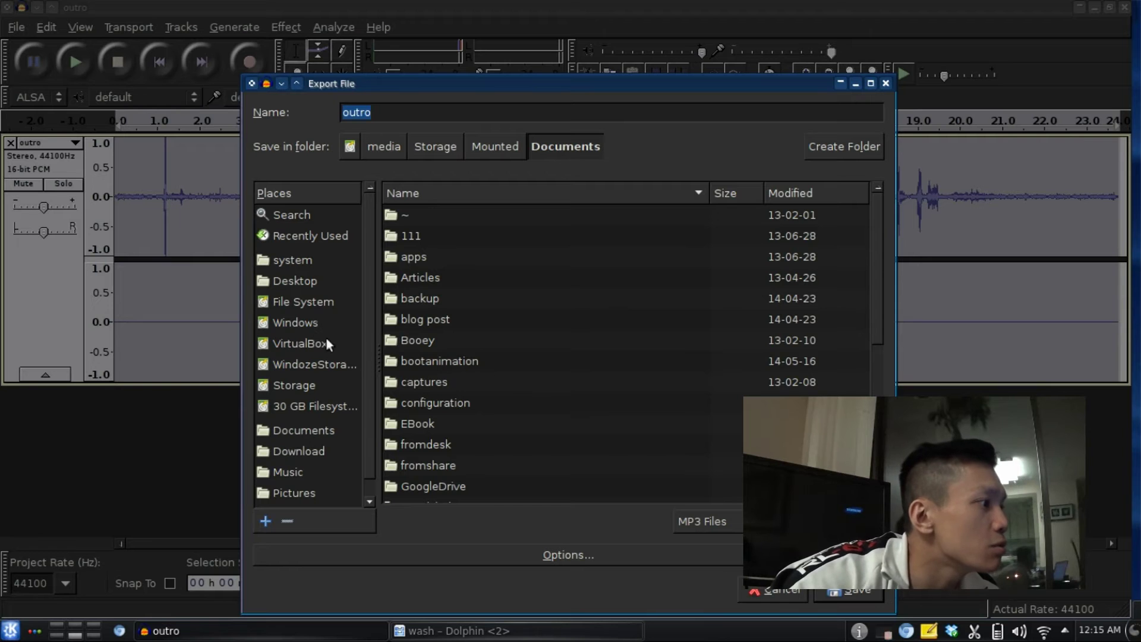
left_click(289, 388)
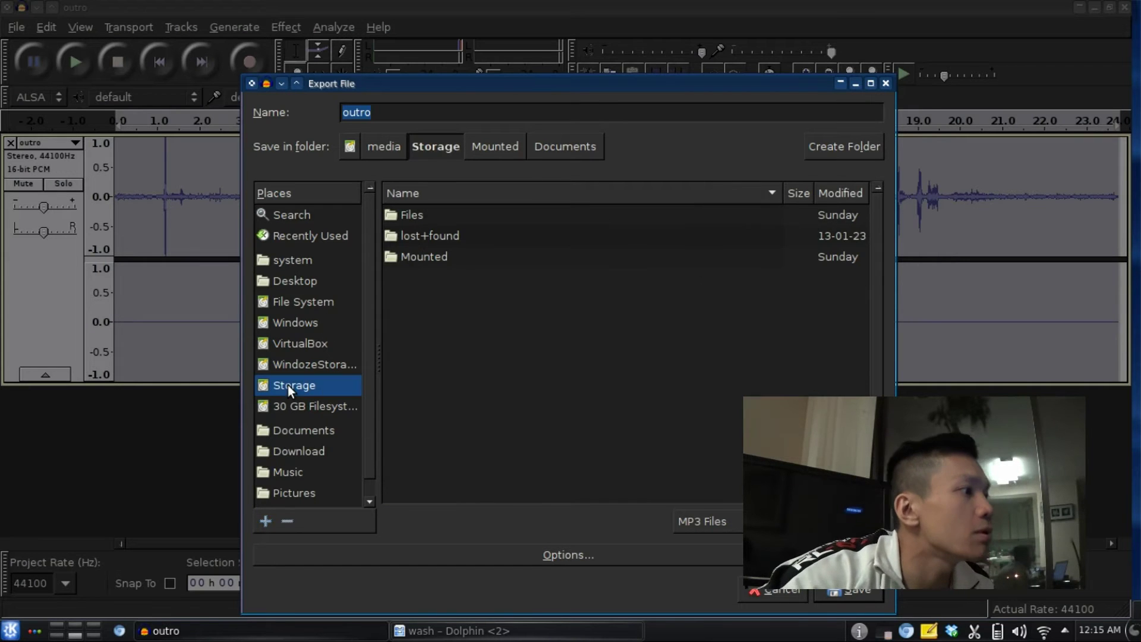
left_click(407, 215)
double_click(438, 261)
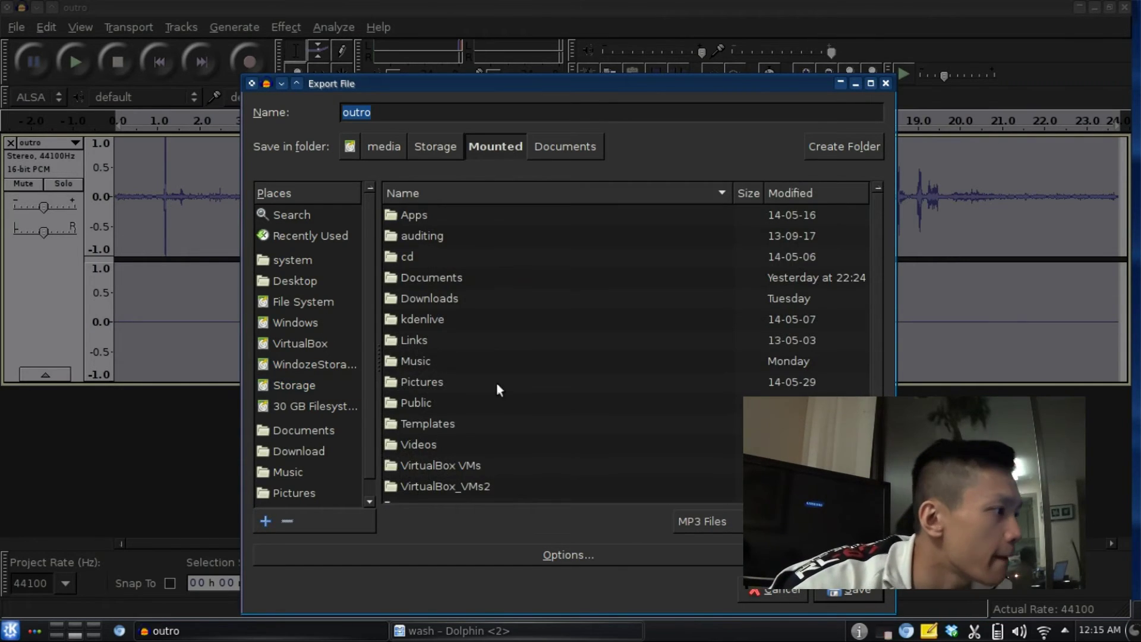
double_click(422, 446)
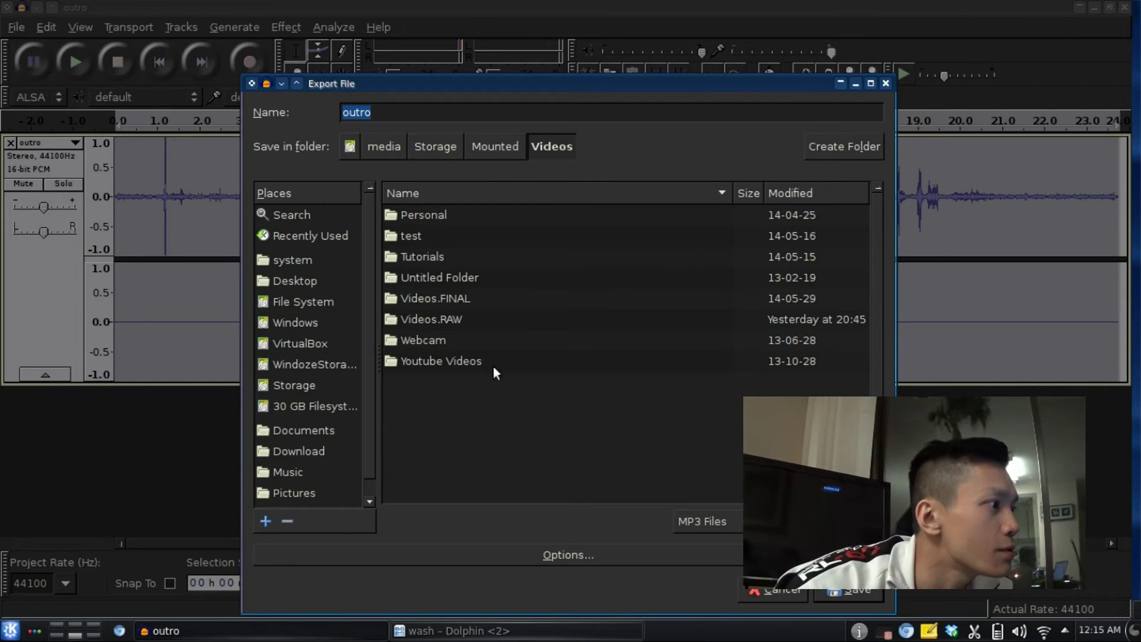
double_click(434, 320)
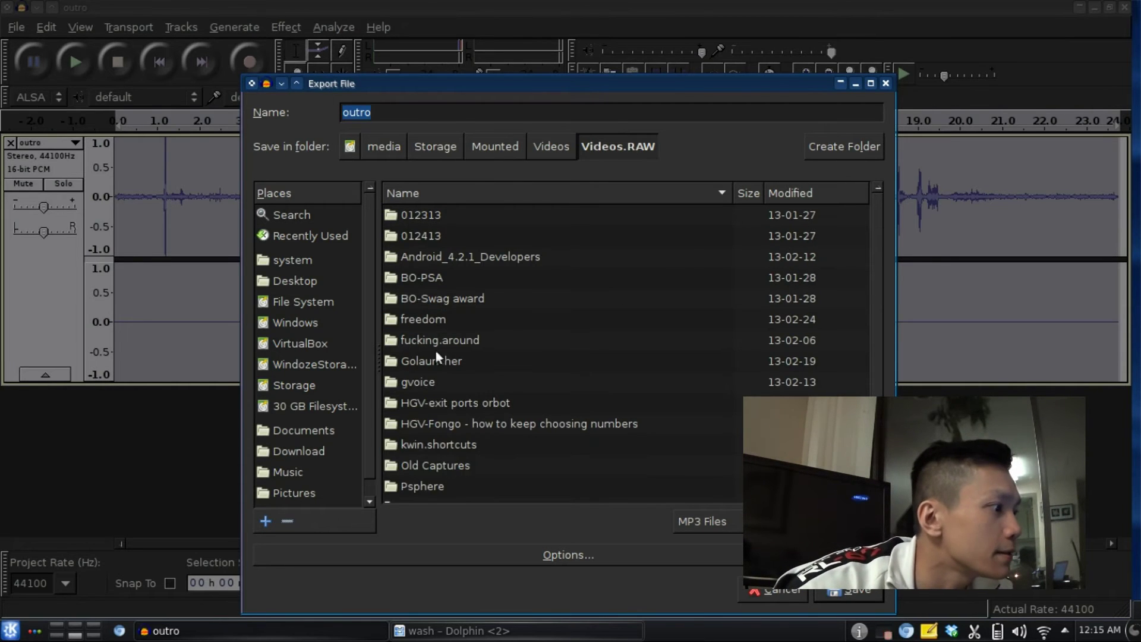
scroll(435, 416, "down", 3)
left_click(416, 491)
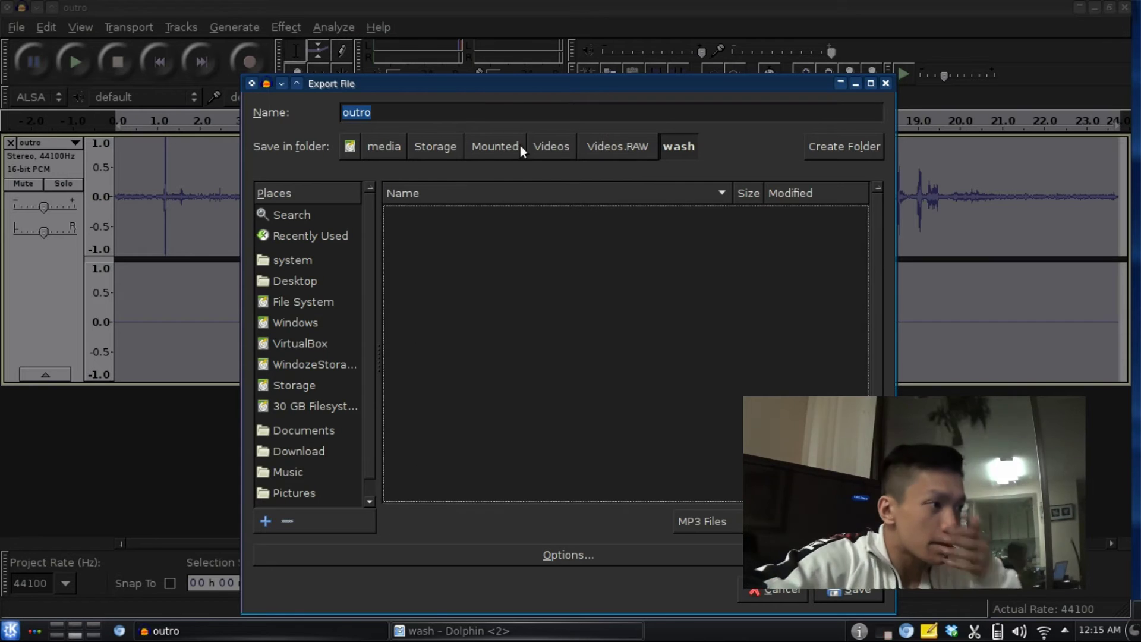
- Name the export outro_audio, save it as MP3, accept the metadata, and return to Kdenlive
left_click(474, 113)
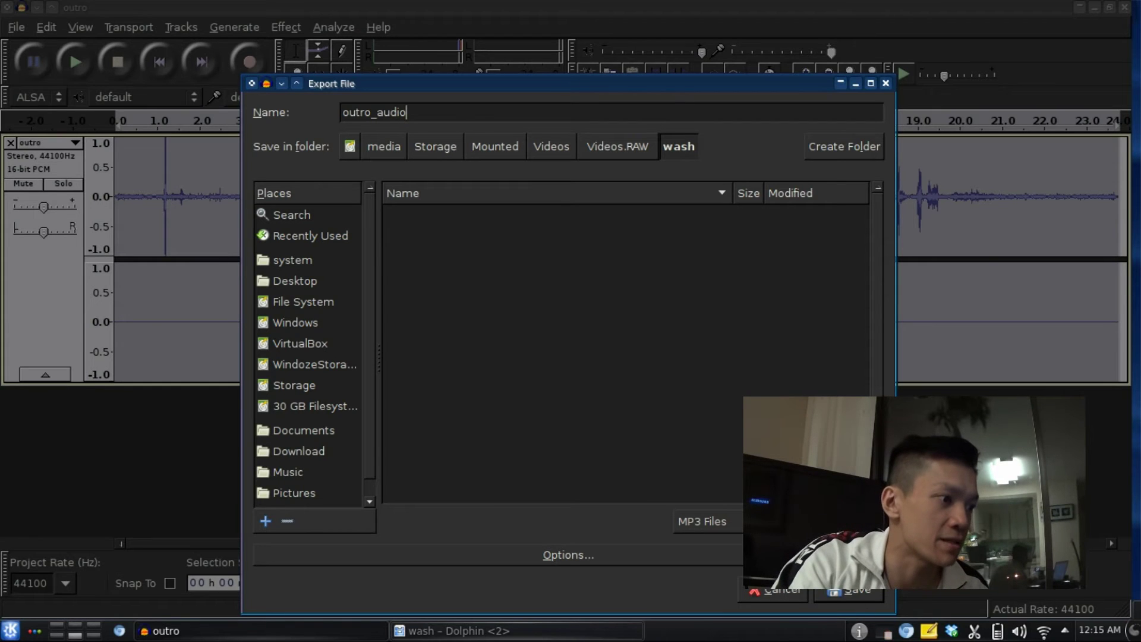
left_click(858, 590)
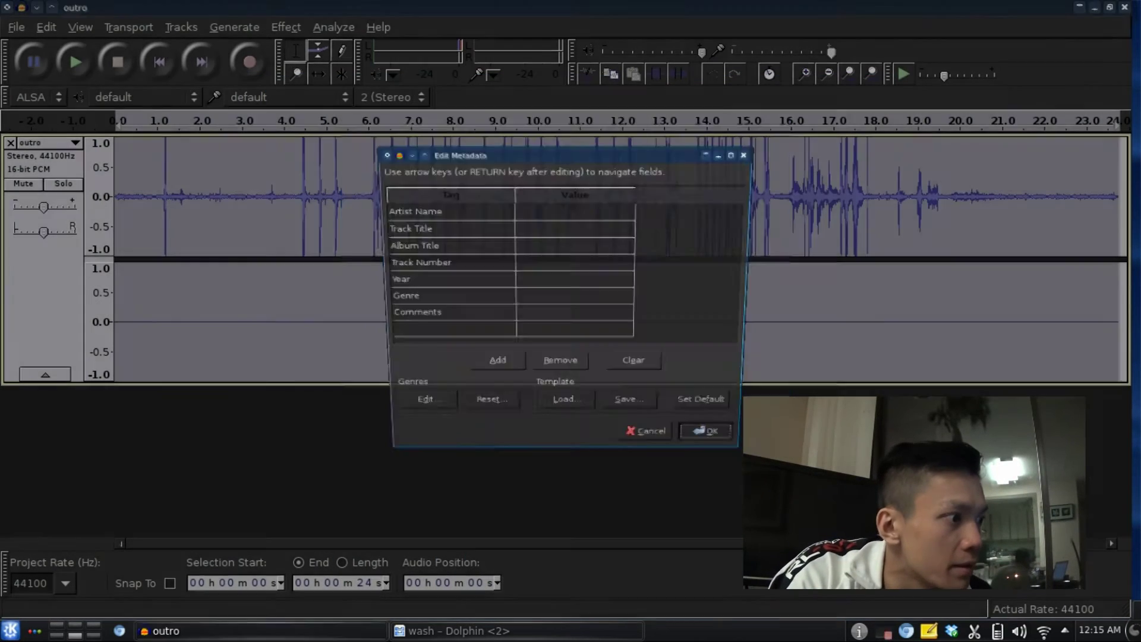
left_click(738, 477)
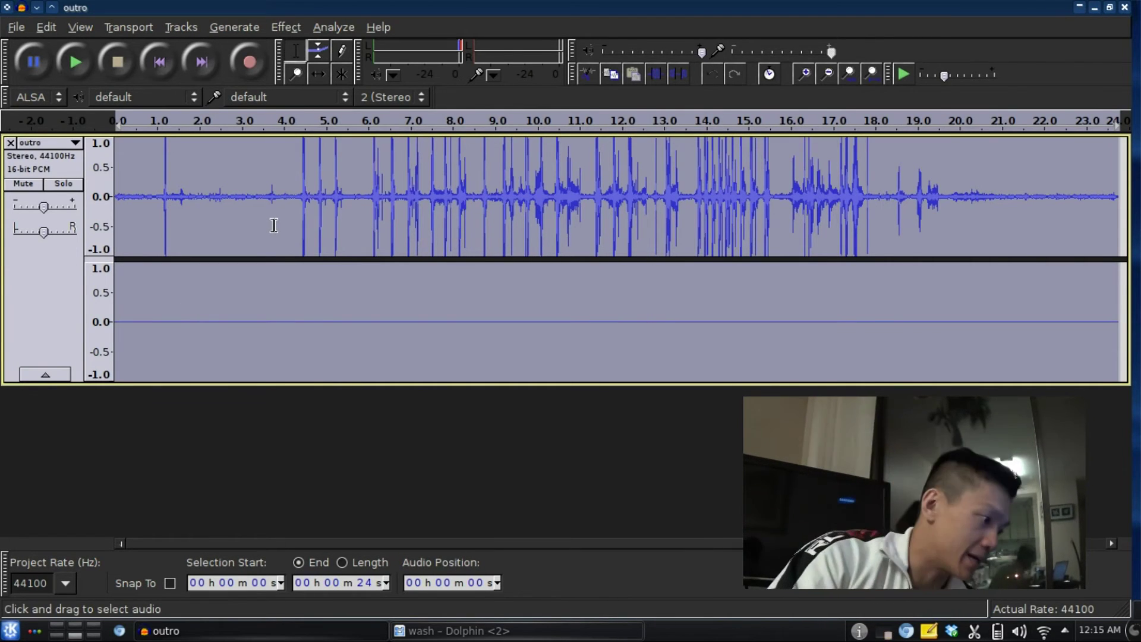
key("ctrl+F2")
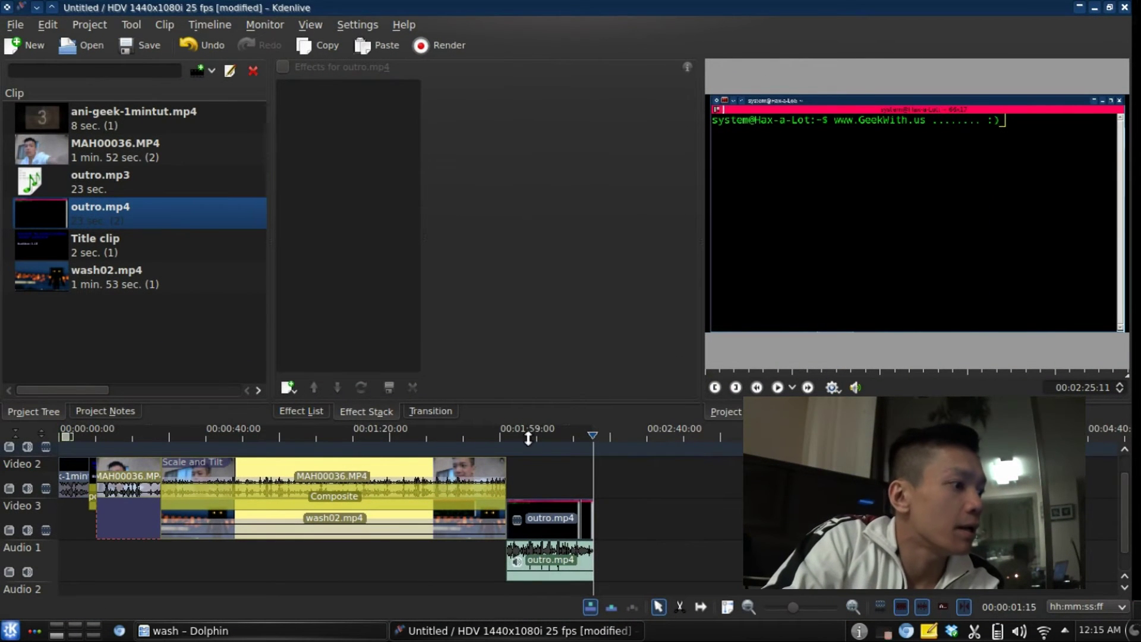
- Import outro_audio.mp3 from the wash folder into the Kdenlive project clip list
right_click(100, 321)
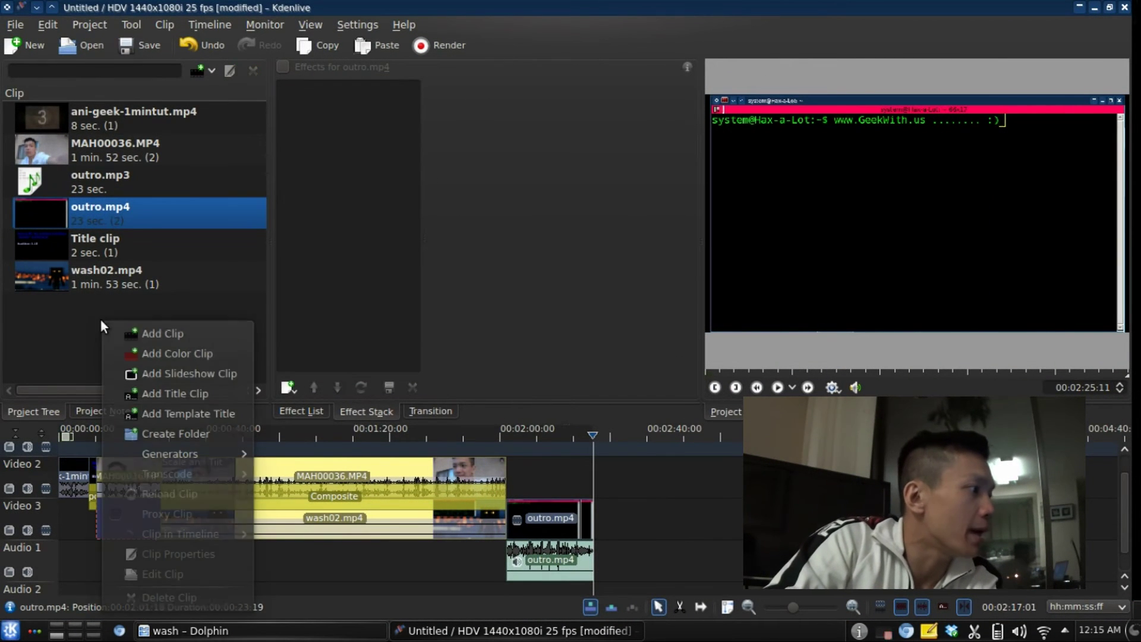
left_click(176, 327)
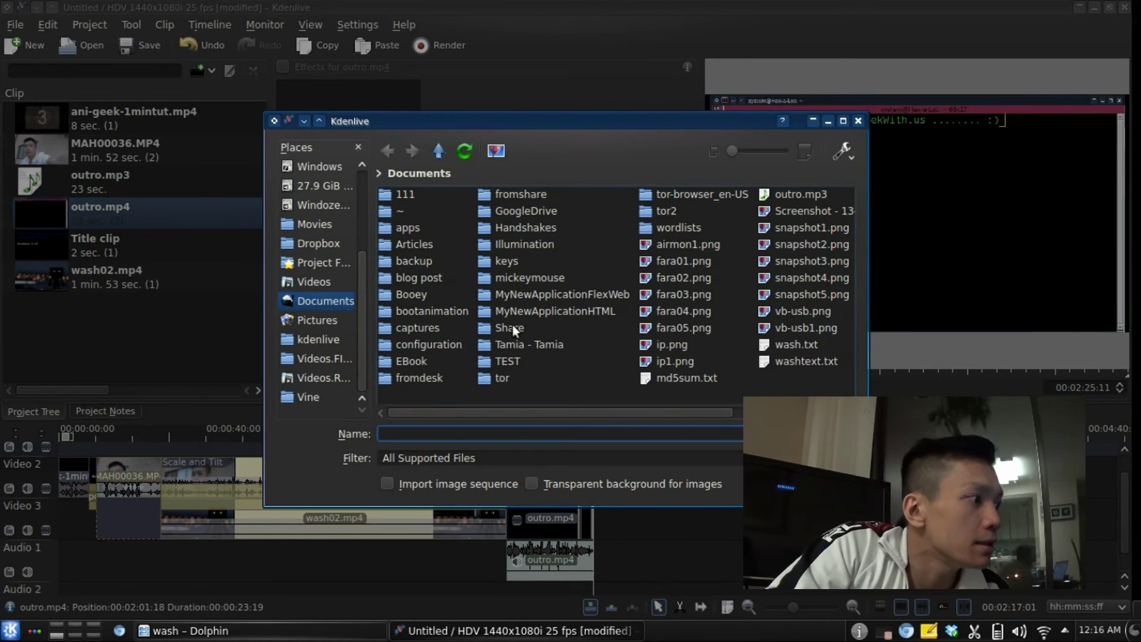
left_click(340, 374)
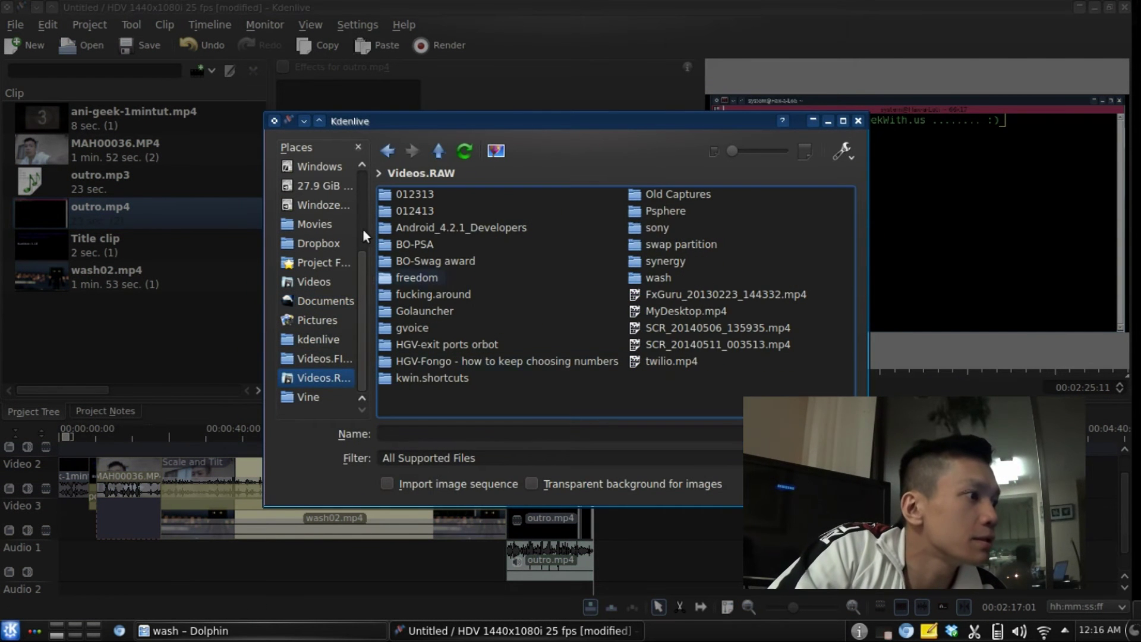
left_click(648, 264)
double_click(640, 276)
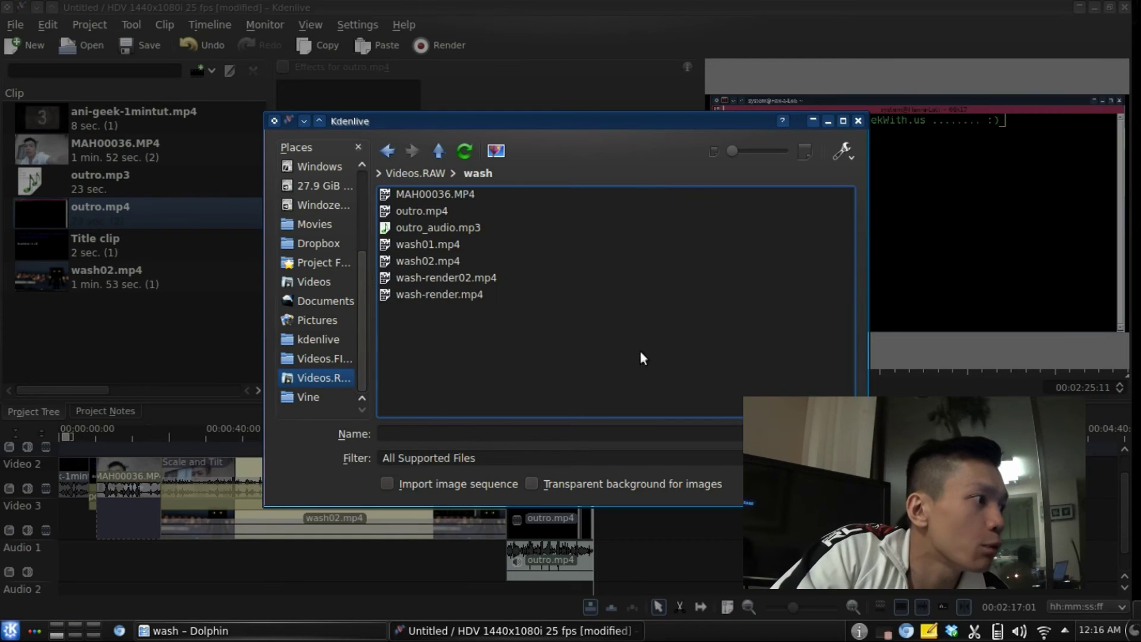
left_click(434, 228)
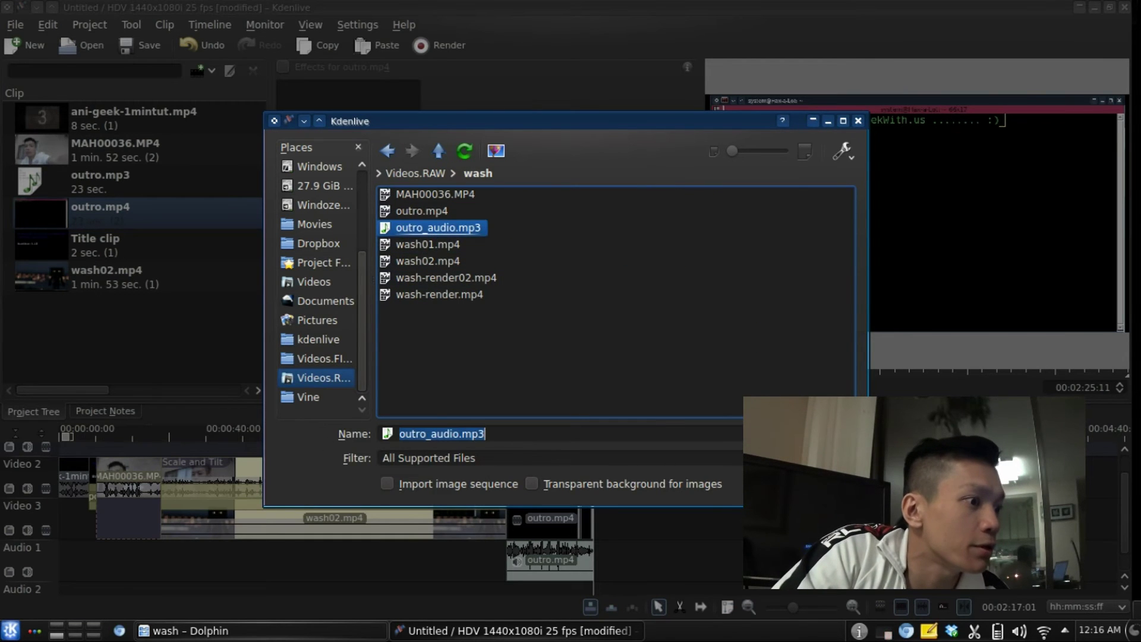
key("Return")
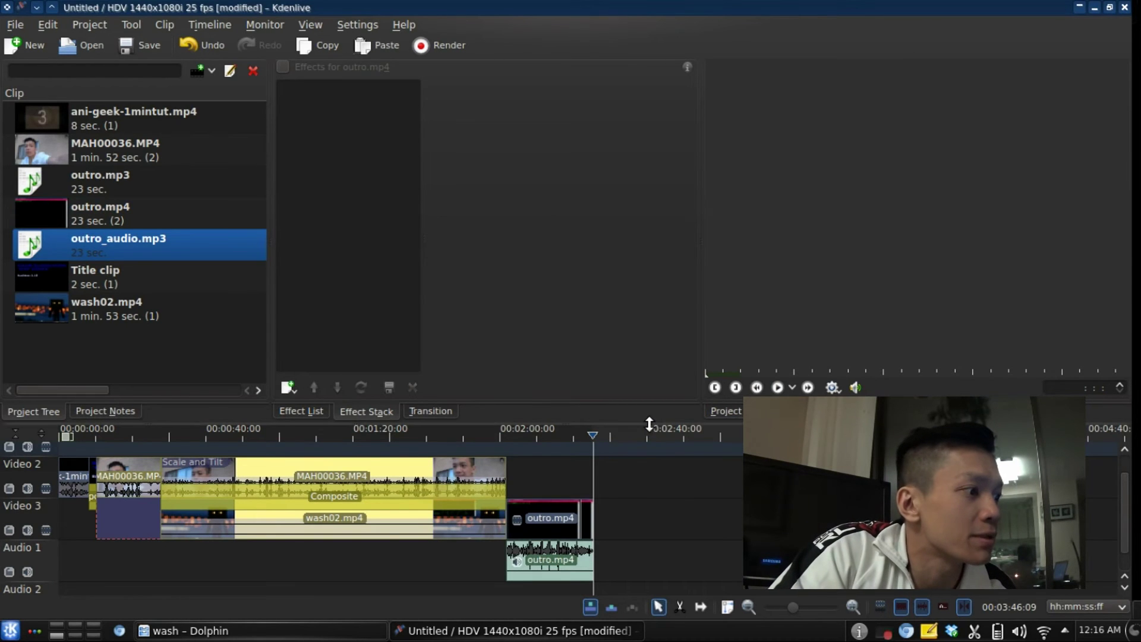
- Place outro_audio.mp3 on Audio 2 under the outro video and delete the original Audio 1 clip
left_click_drag(653, 426, 639, 342)
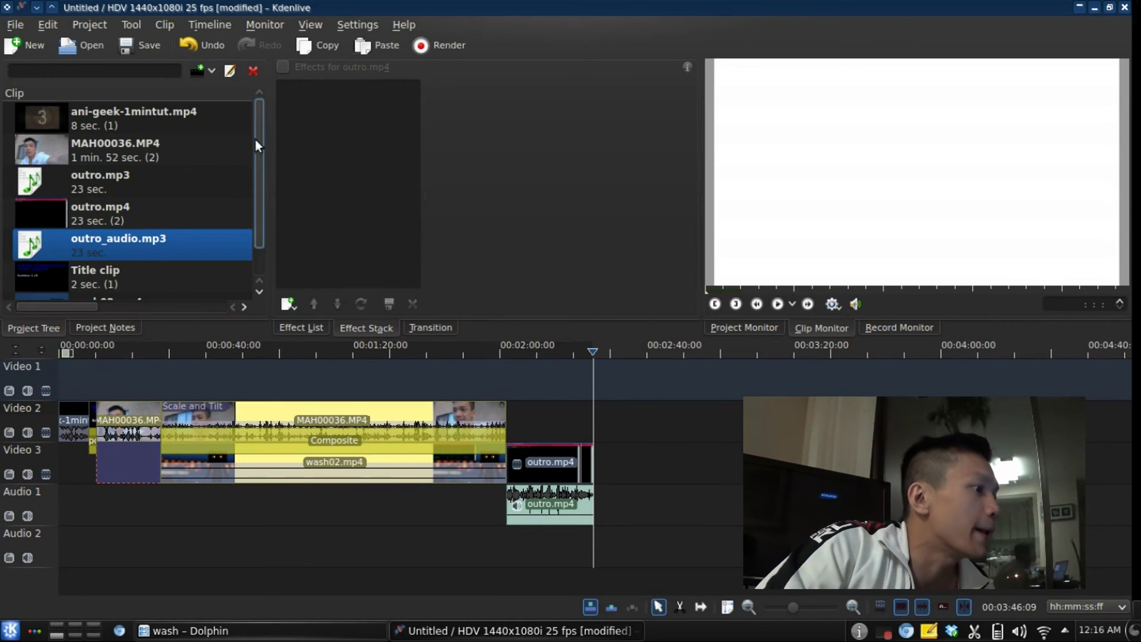
scroll(255, 139, "down", 1)
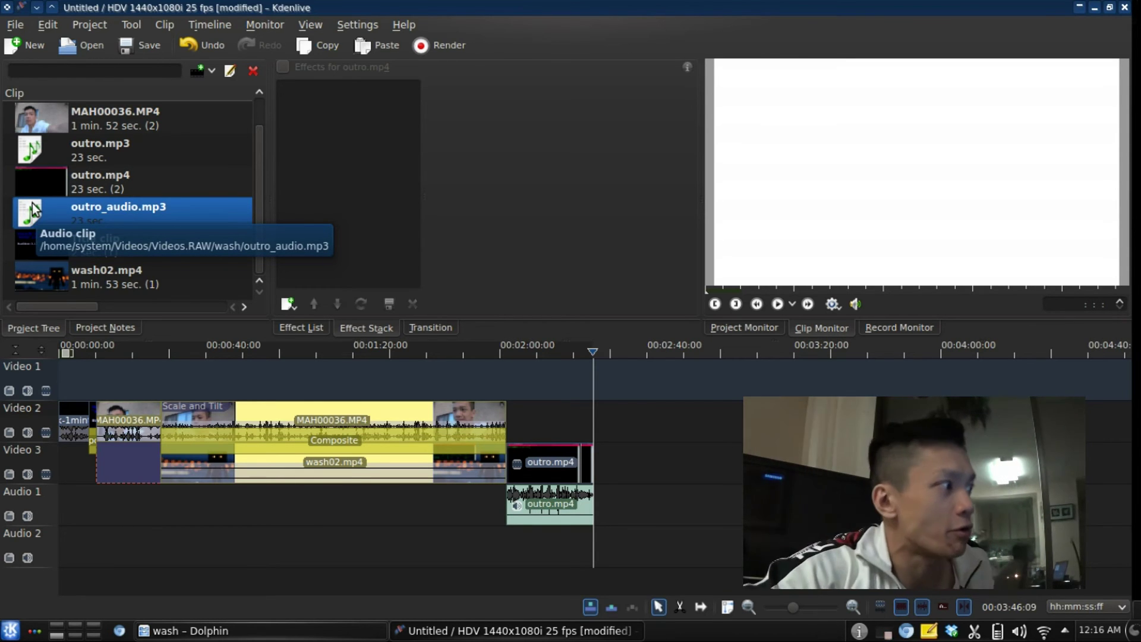
left_click_drag(35, 213, 538, 546)
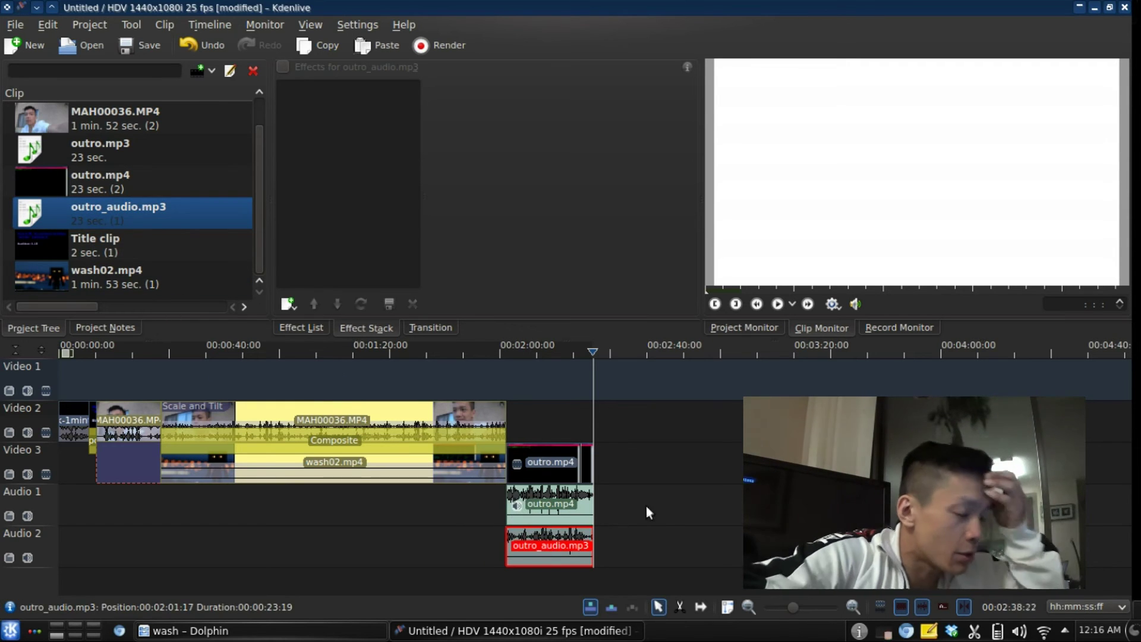
left_click(540, 501)
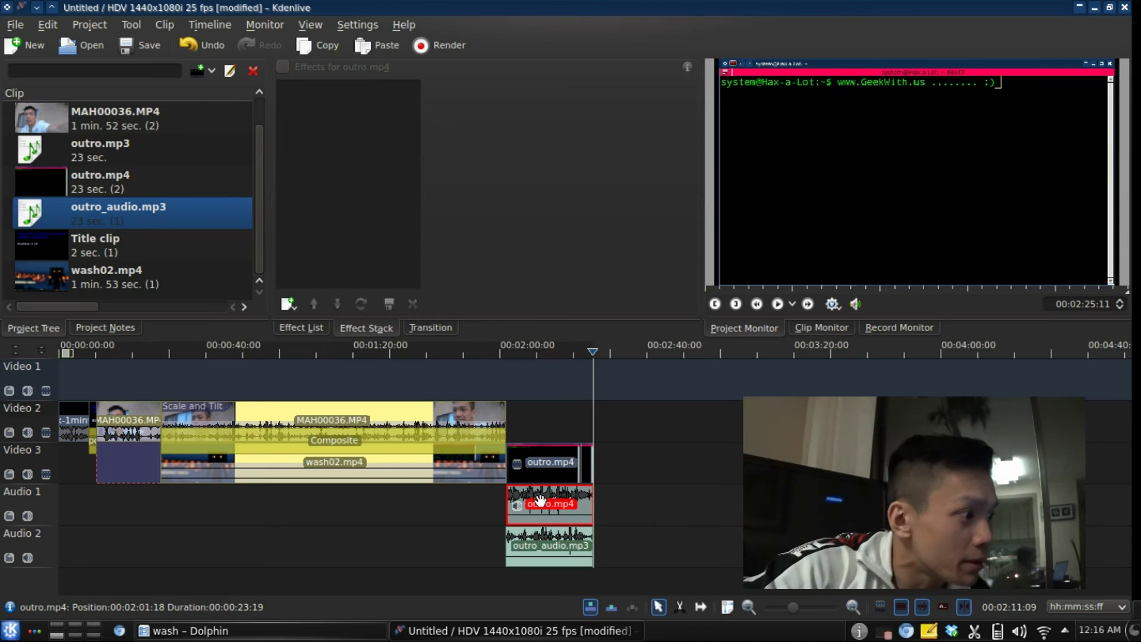
key("Delete")
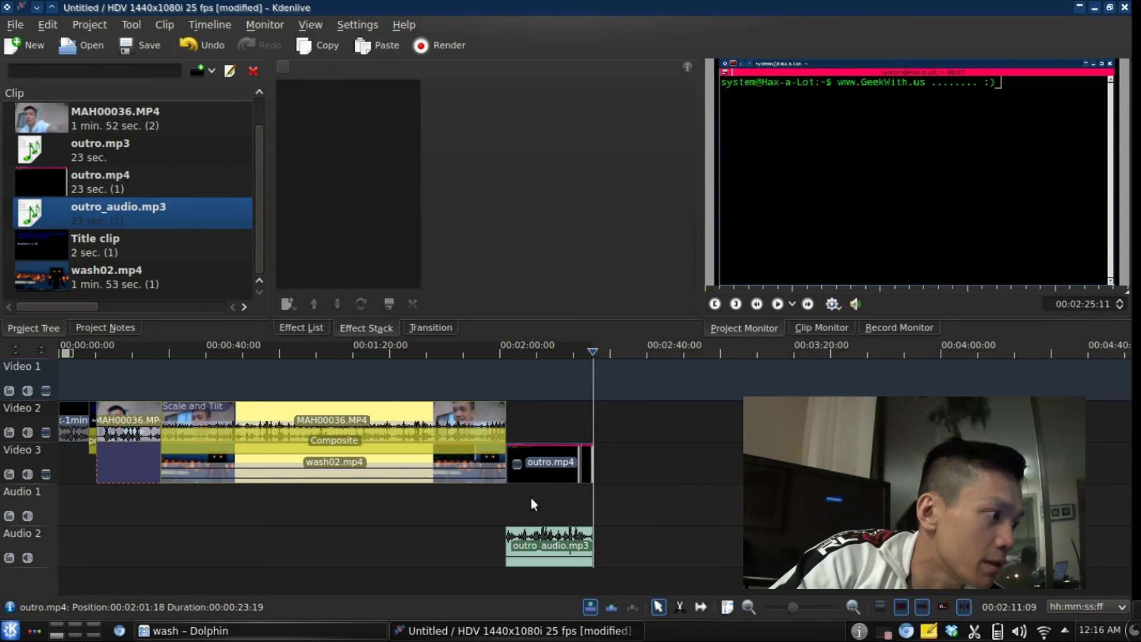
left_click(519, 409)
key("space")
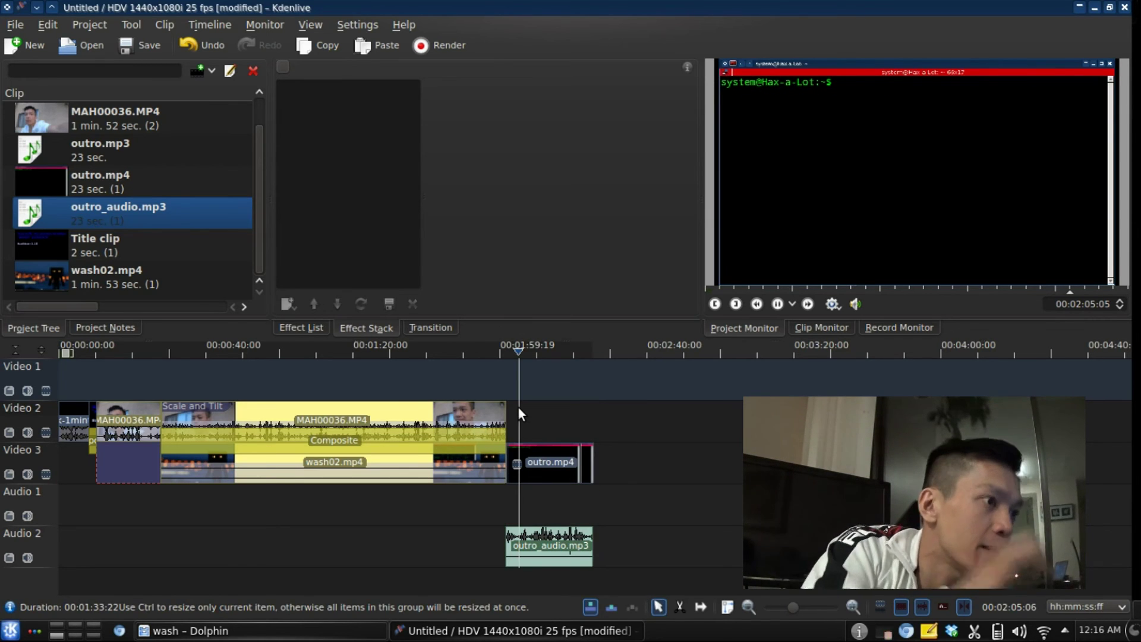